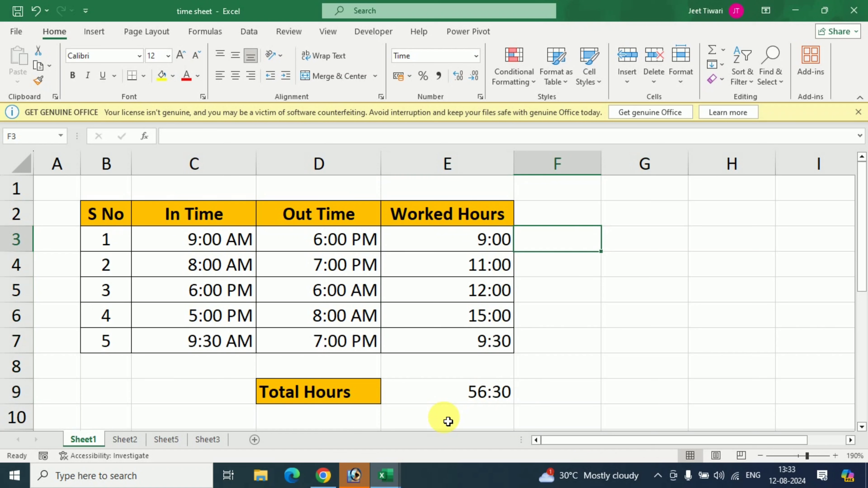
{"action": "key", "text": "Left"}
{"action": "key", "text": "Right"}
{"action": "left_click", "coordinate": [510, 212]}
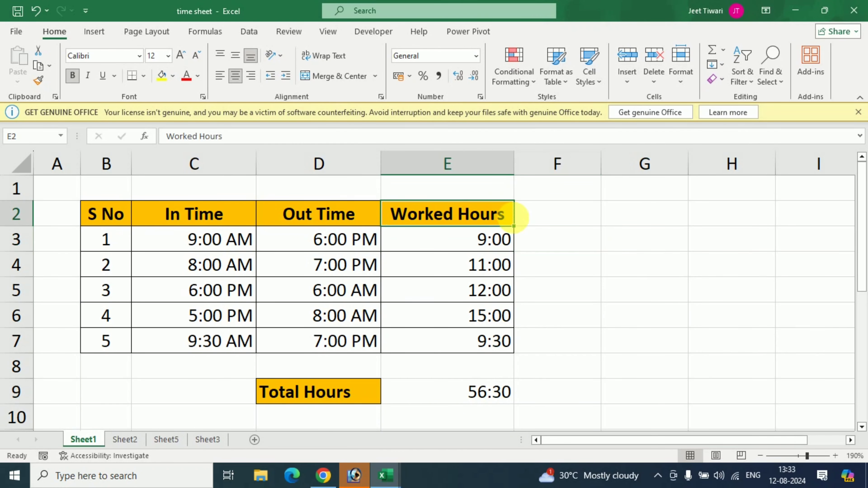
Start an IF formula in F3 with the logical test D3>C3
{"action": "left_click", "coordinate": [587, 250]}
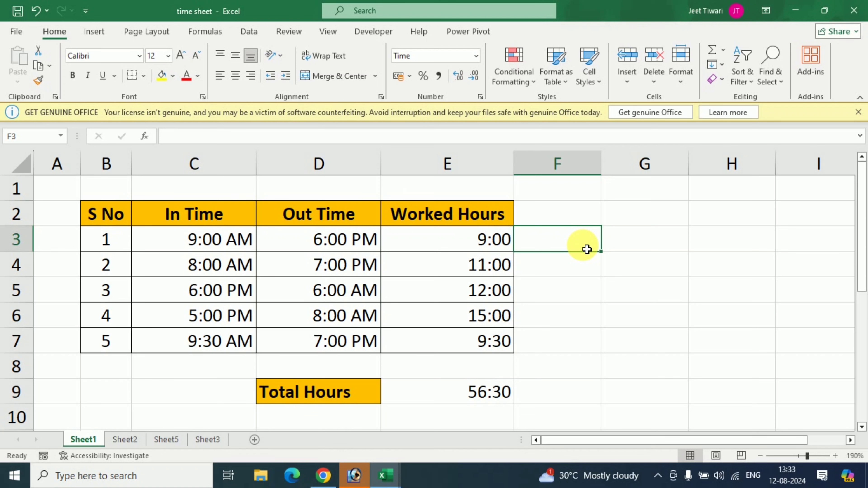
{"action": "type", "text": "="}
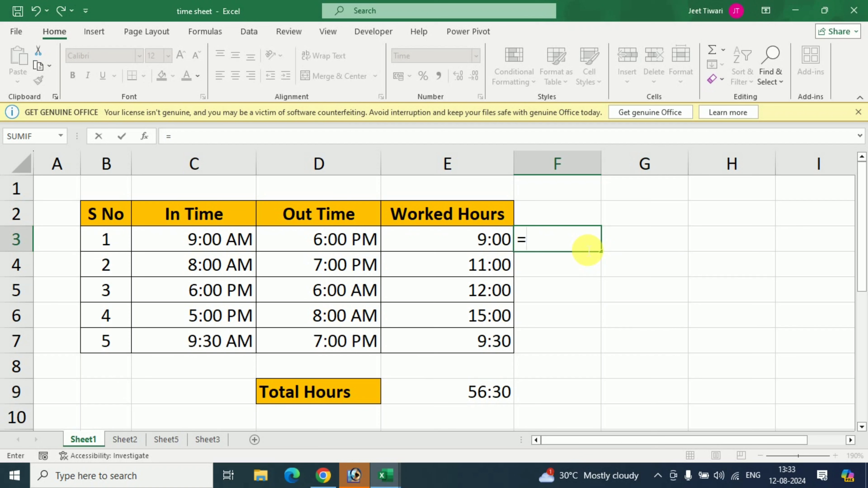
{"action": "type", "text": "if"}
{"action": "key", "text": "Tab"}
{"action": "key", "text": "Left"}
{"action": "key", "text": "Left"}
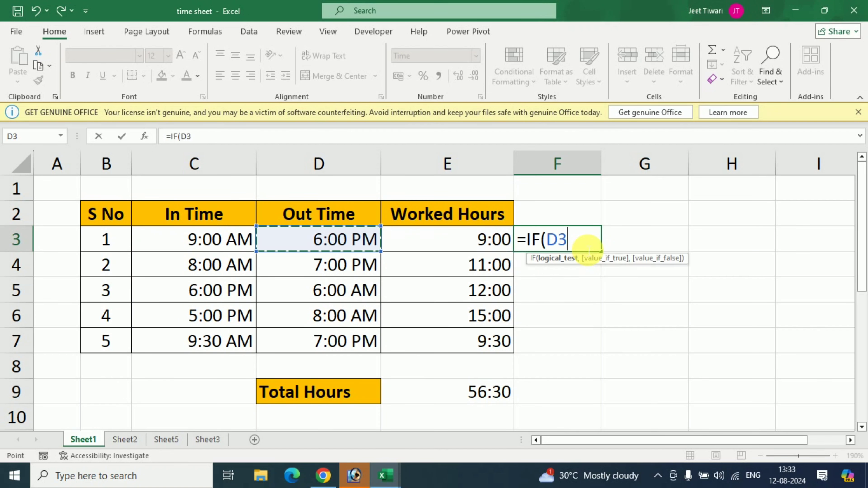
{"action": "type", "text": ">"}
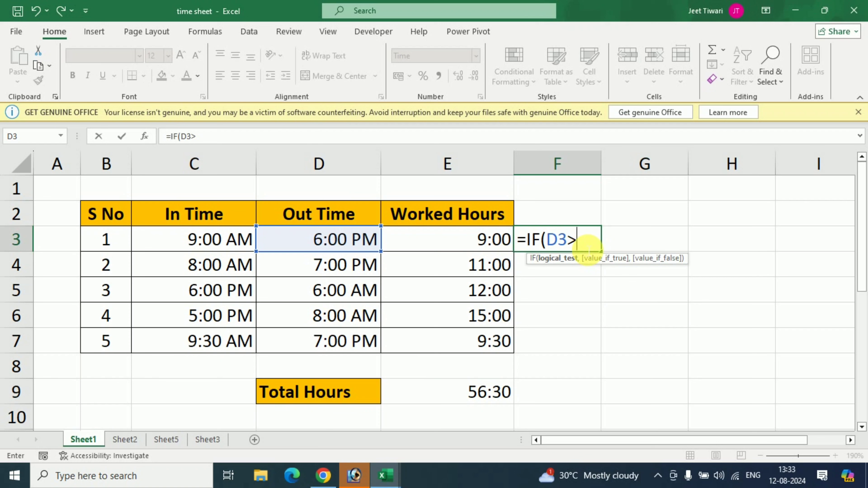
{"action": "key", "text": "Left"}
{"action": "key", "text": "Left"}
{"action": "key", "text": "Left"}
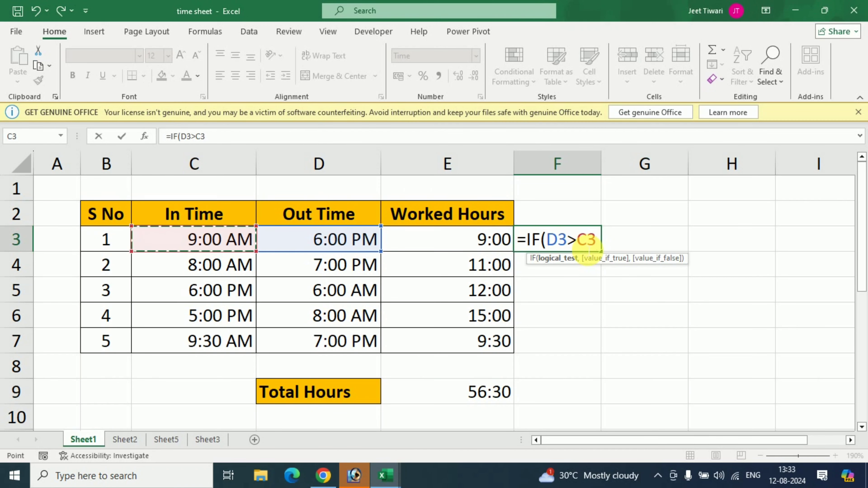
{"action": "type", "text": ","}
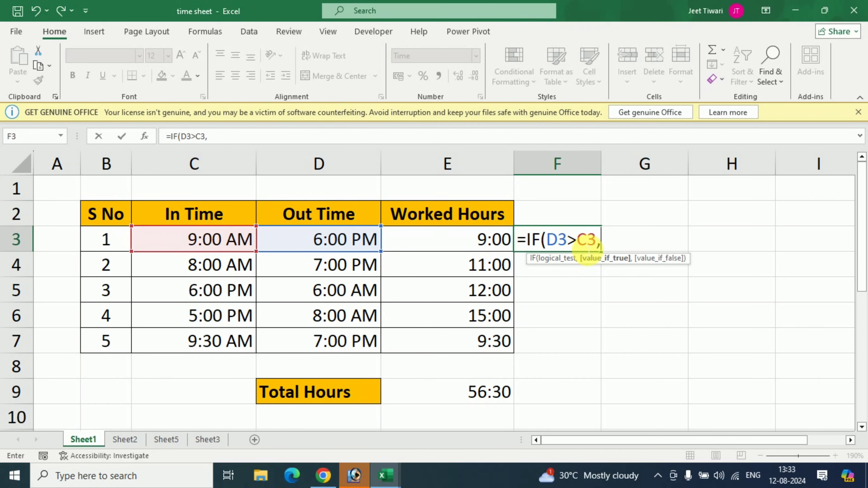
Add D3-C3 as the value-if-true argument of the IF formula in F3
{"action": "left_click", "coordinate": [355, 244]}
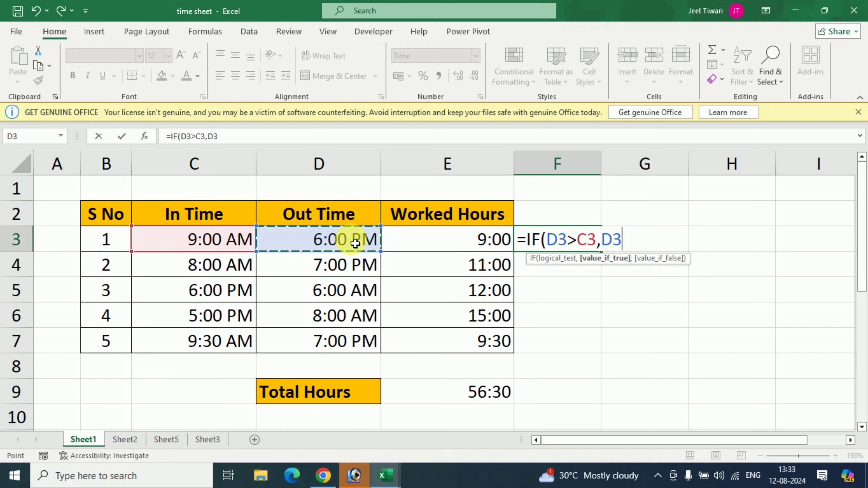
{"action": "type", "text": ","}
{"action": "key", "text": "BackSpace"}
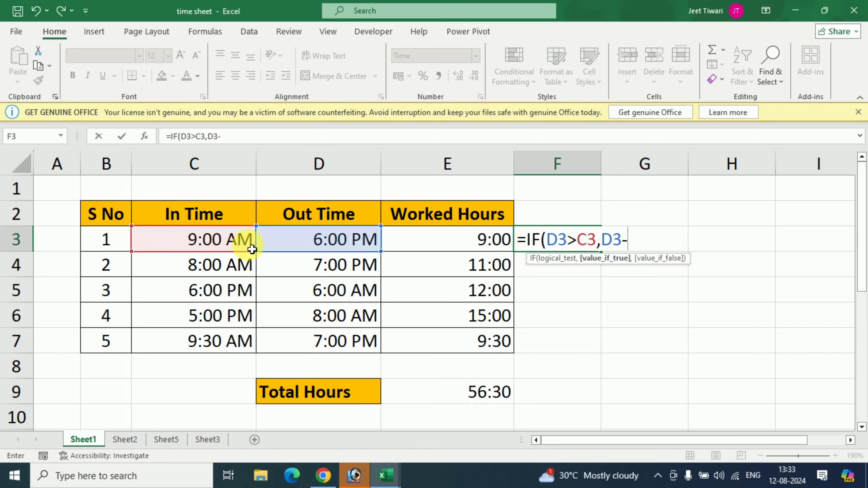
{"action": "left_click", "coordinate": [197, 240]}
{"action": "type", "text": ","}
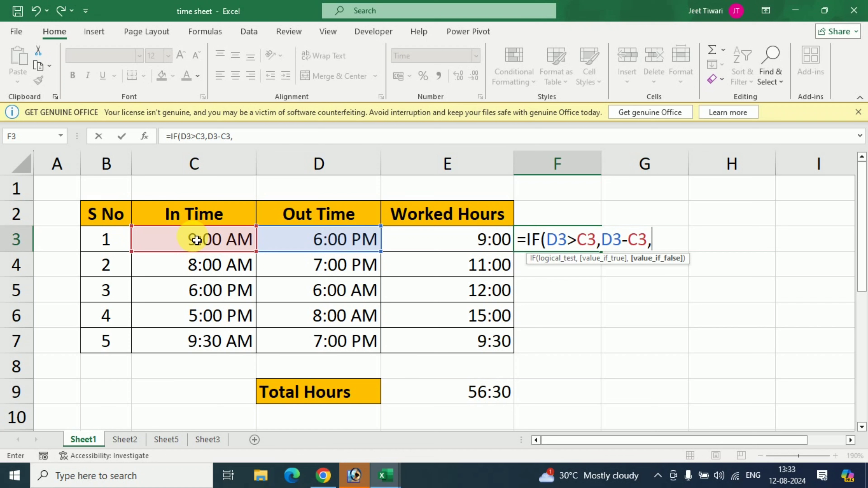
Add 1+D3-C3 as the value-if-false argument and complete the IF formula in F3
{"action": "type", "text": "1+"}
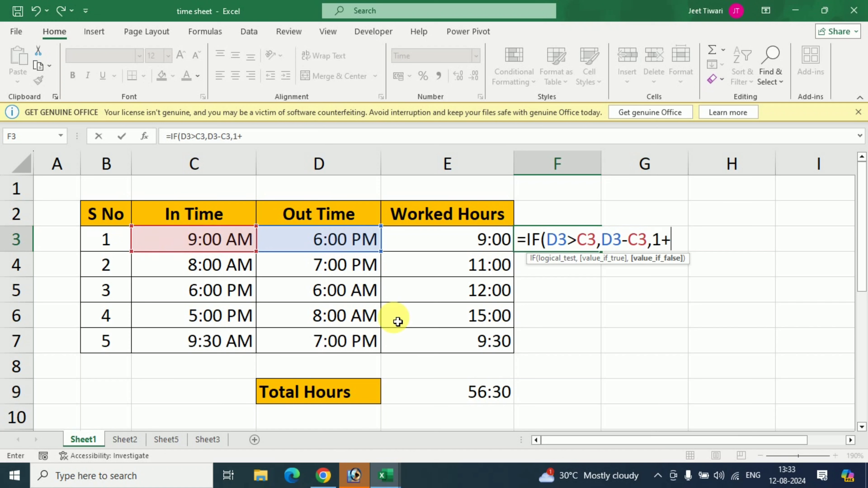
{"action": "left_click", "coordinate": [339, 243]}
{"action": "type", "text": "-"}
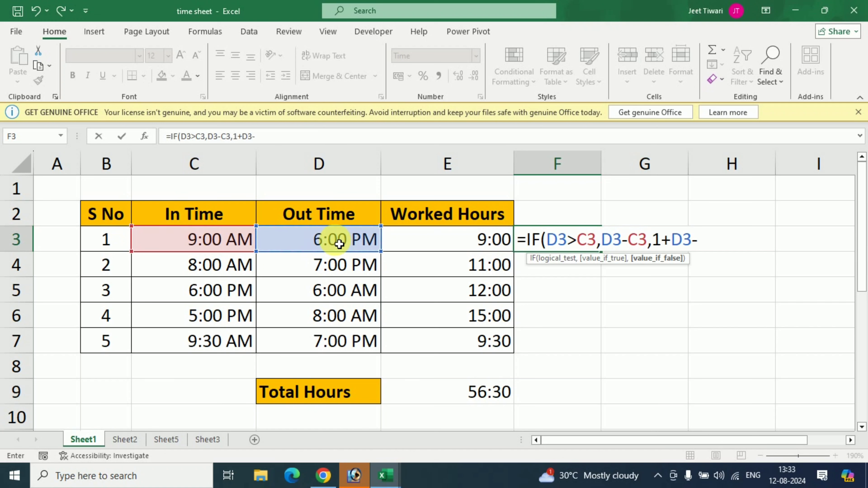
{"action": "left_click", "coordinate": [209, 243]}
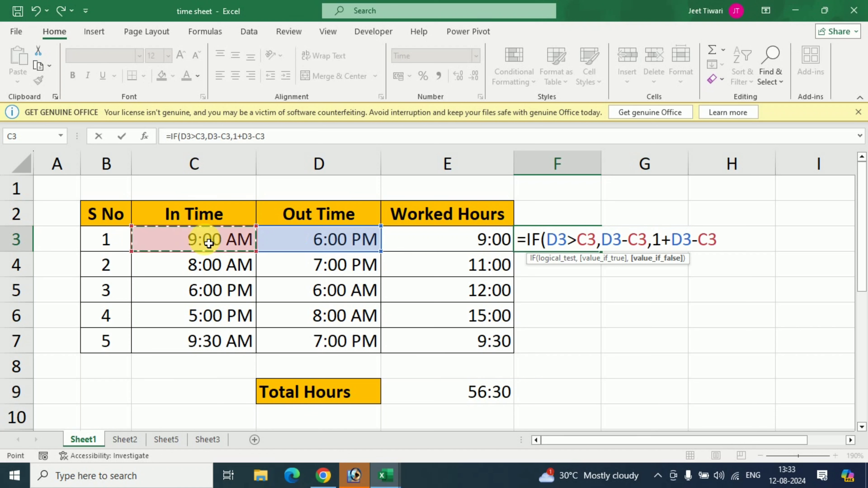
{"action": "type", "text": ")"}
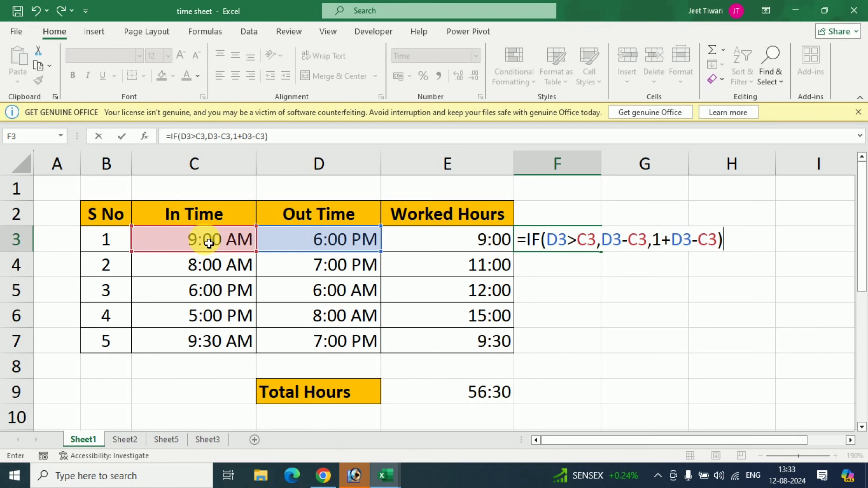
{"action": "key", "text": "Return"}
Copy the worked-hours formula from F3 down through F7
{"action": "left_click", "coordinate": [575, 236]}
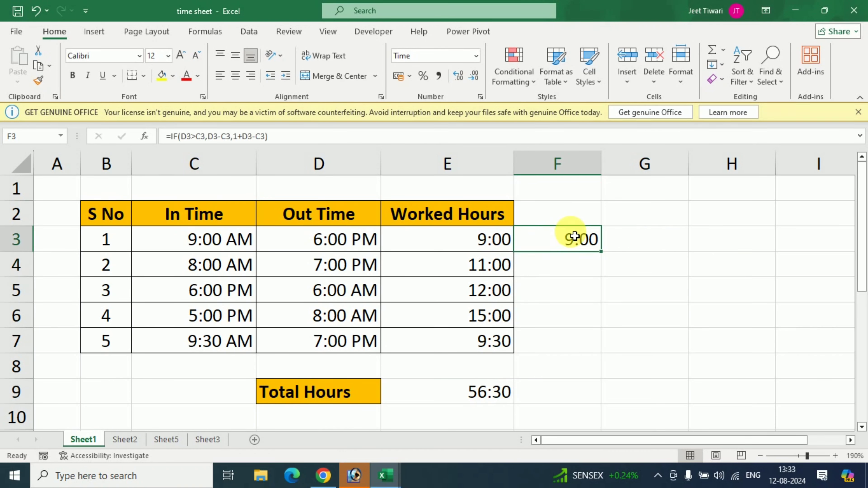
{"action": "left_click_drag", "start_coordinate": [601, 251], "coordinate": [607, 352]}
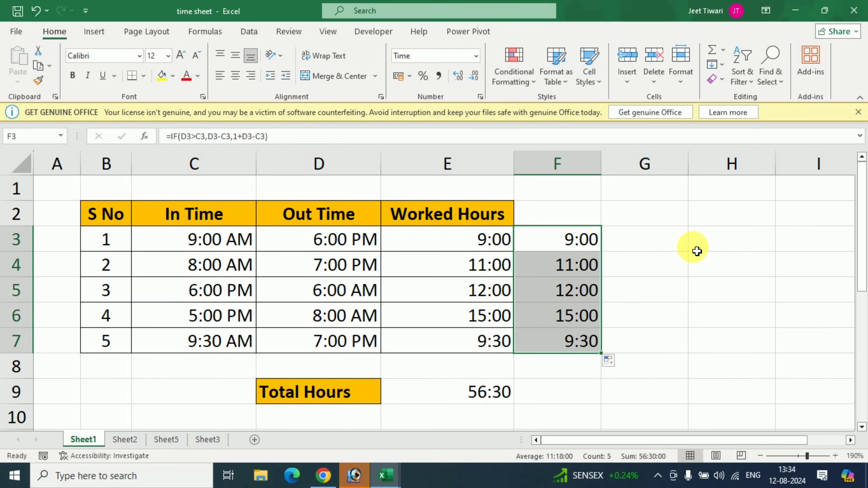
{"action": "left_click", "coordinate": [655, 240]}
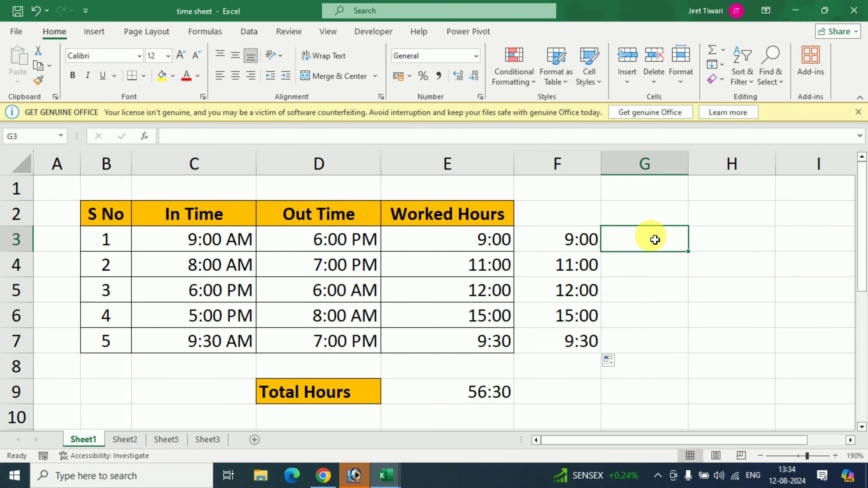
{"action": "left_click", "coordinate": [554, 243]}
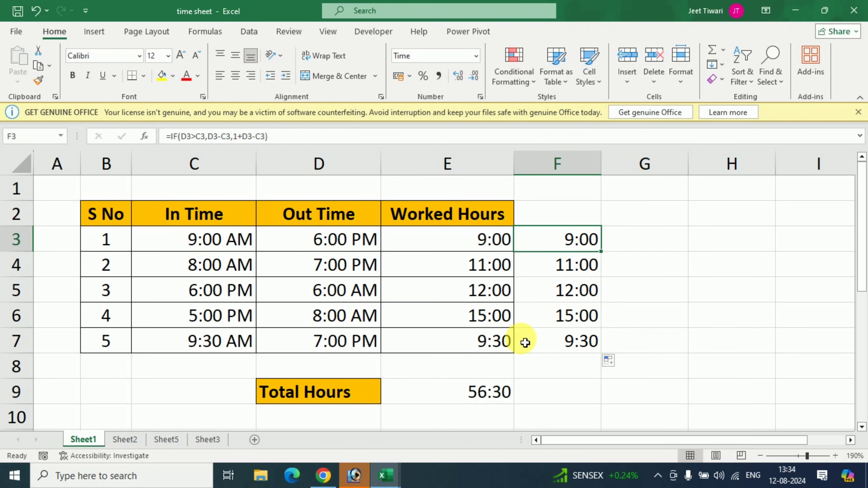
{"action": "left_click", "coordinate": [502, 239]}
{"action": "left_click", "coordinate": [582, 244]}
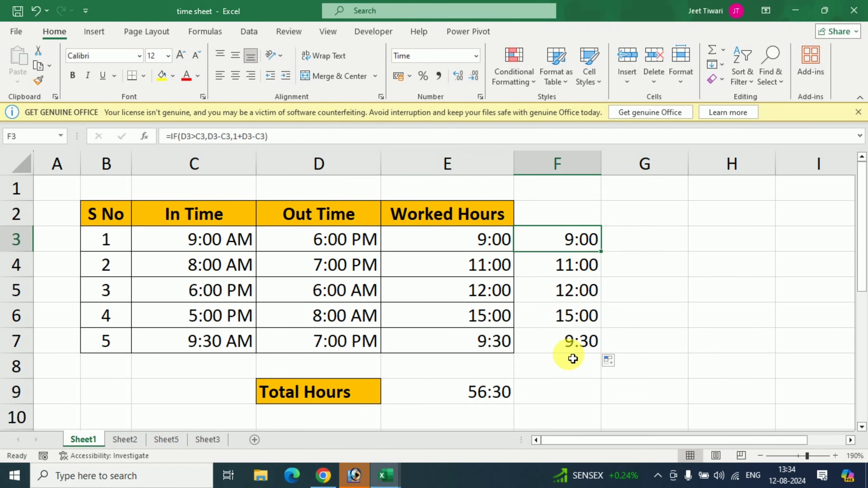
Start a second IF formula in G3 that tests whether D3 is greater than C3
{"action": "left_click", "coordinate": [663, 252]}
{"action": "type", "text": "=if"}
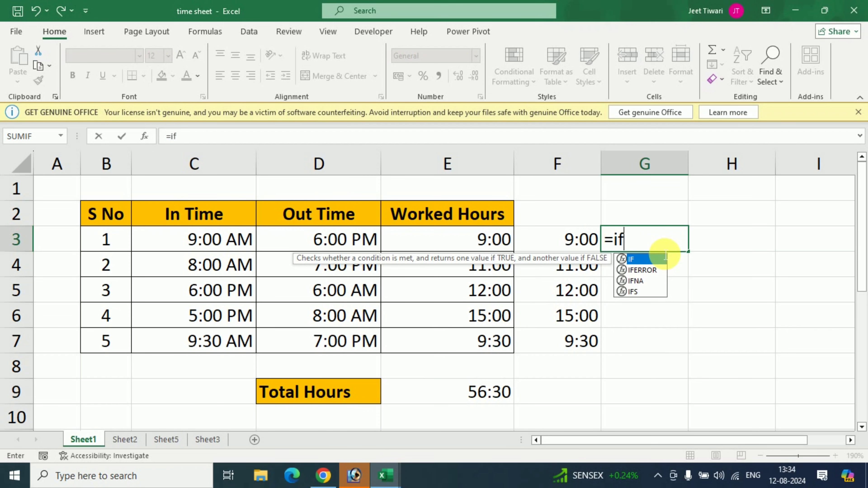
{"action": "key", "text": "Tab"}
{"action": "key", "text": "Left"}
{"action": "key", "text": "Left"}
{"action": "key", "text": "Left"}
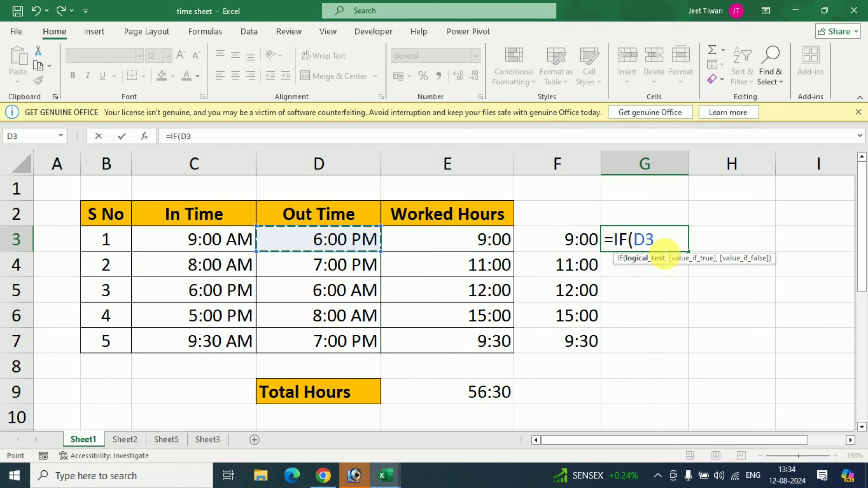
{"action": "type", "text": ">"}
{"action": "key", "text": "Left"}
{"action": "key", "text": "Left"}
{"action": "key", "text": "Left"}
{"action": "key", "text": "Left"}
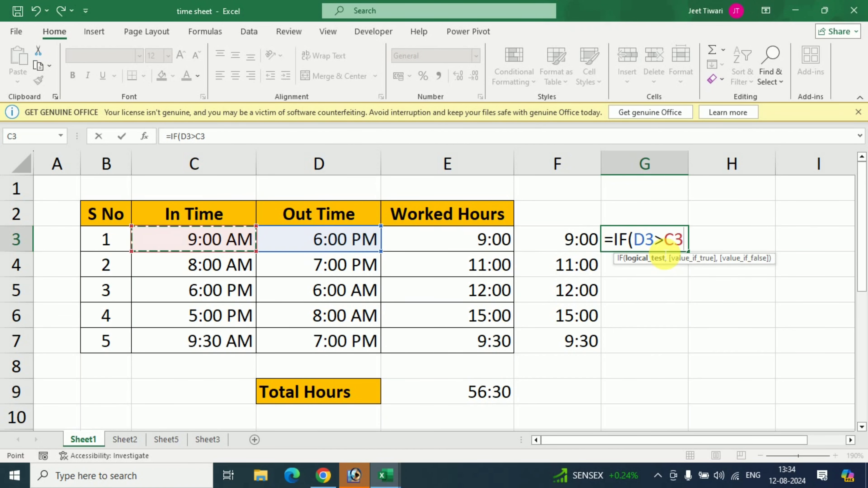
Add D3-C3 as the value-if-true argument of the IF formula in G3
{"action": "type", "text": ","}
{"action": "key", "text": "Left"}
{"action": "key", "text": "Left"}
{"action": "key", "text": "Left"}
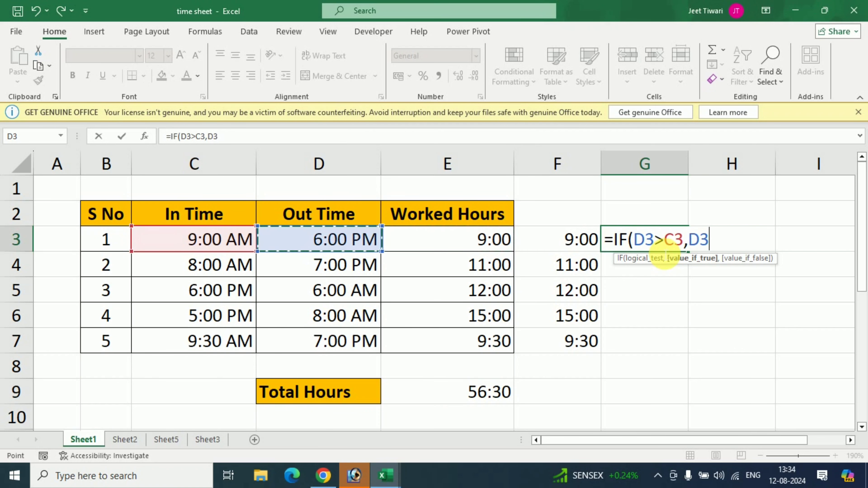
{"action": "type", "text": "-"}
{"action": "key", "text": "Left"}
{"action": "key", "text": "Left"}
{"action": "key", "text": "Left"}
{"action": "key", "text": "Left"}
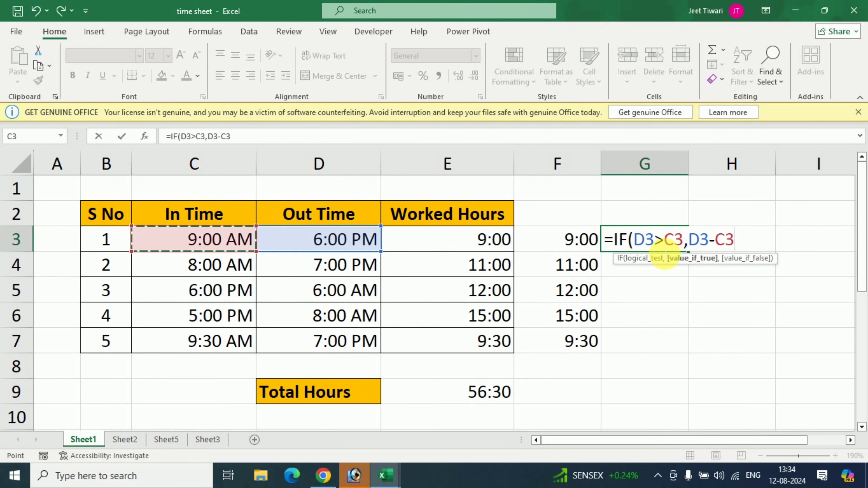
Add 1+D3-C3 as the value-if-false argument and complete the IF formula in G3
{"action": "type", "text": ",1"}
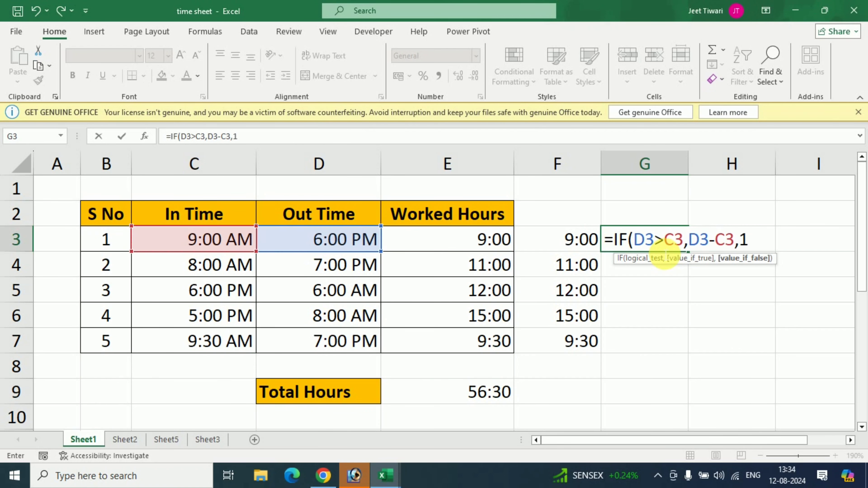
{"action": "type", "text": "+"}
{"action": "key", "text": "Left"}
{"action": "key", "text": "Left"}
{"action": "key", "text": "Left"}
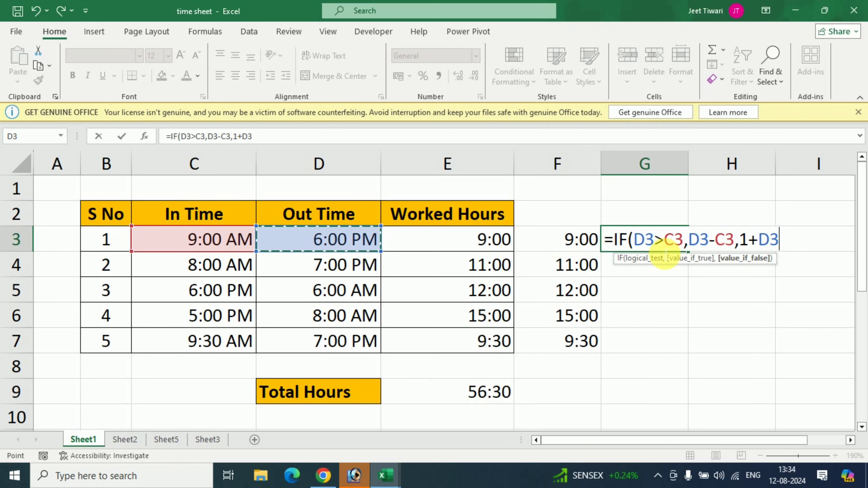
{"action": "type", "text": "-"}
{"action": "key", "text": "Left"}
{"action": "key", "text": "Left"}
{"action": "key", "text": "Left"}
{"action": "key", "text": "Left"}
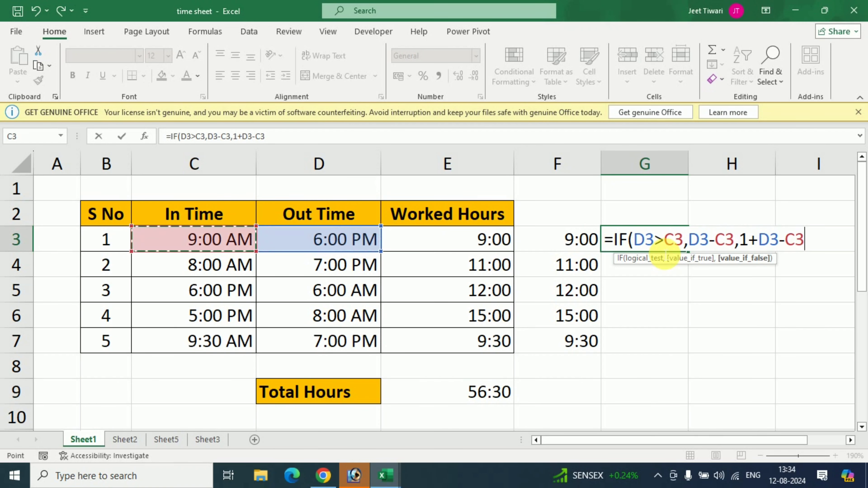
{"action": "type", "text": ")"}
{"action": "key", "text": "Return"}
Copy the G3 formula down through G7 and format the range with the Time type 13:30
{"action": "left_click", "coordinate": [664, 248]}
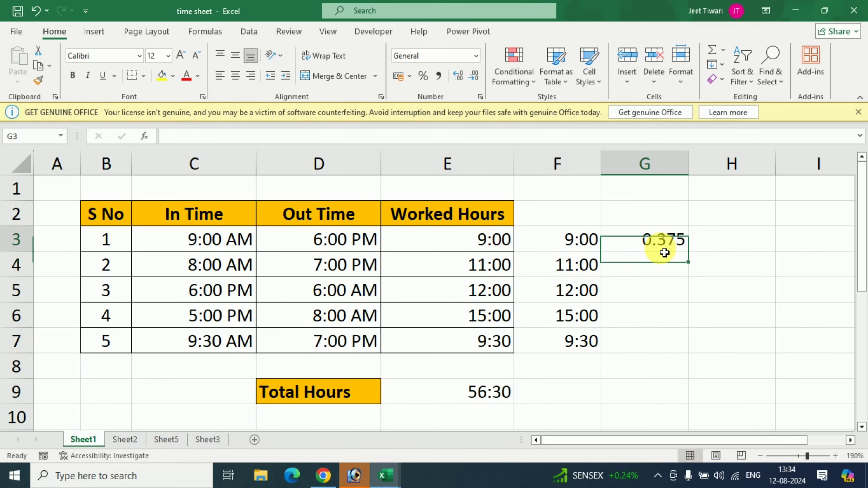
{"action": "left_click_drag", "start_coordinate": [691, 251], "coordinate": [688, 366]}
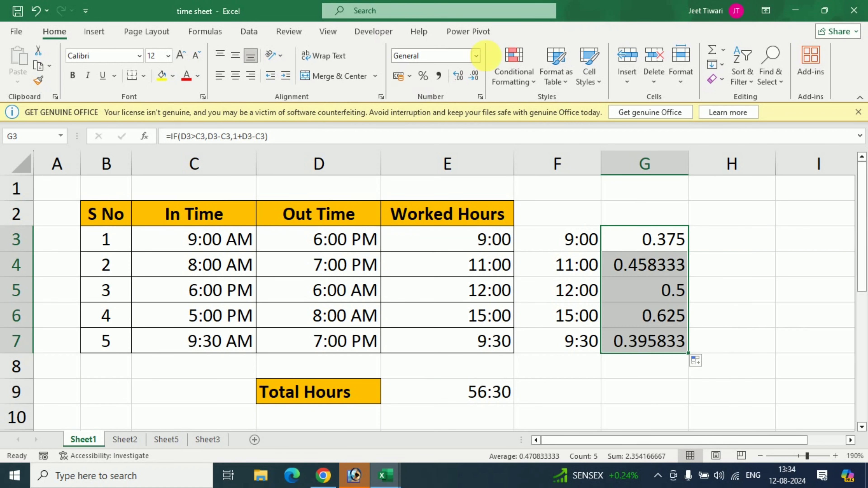
{"action": "key", "text": "ctrl+1"}
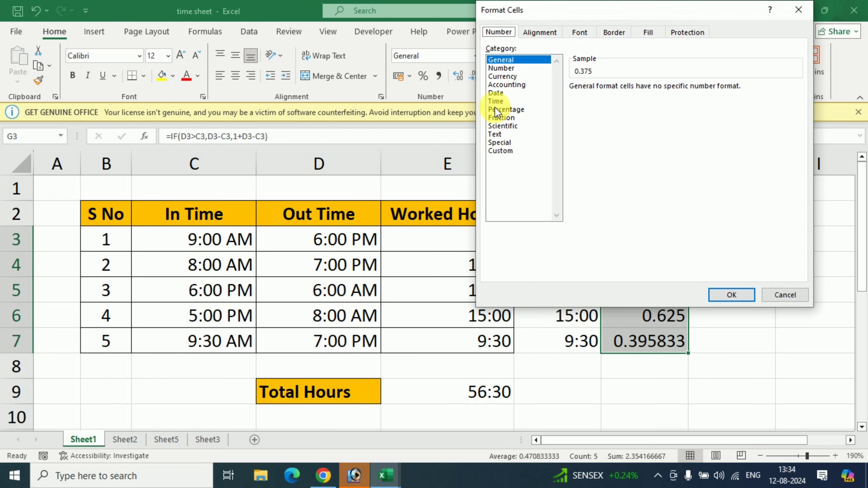
{"action": "left_click", "coordinate": [512, 152]}
{"action": "left_click_drag", "start_coordinate": [801, 199], "coordinate": [798, 200]}
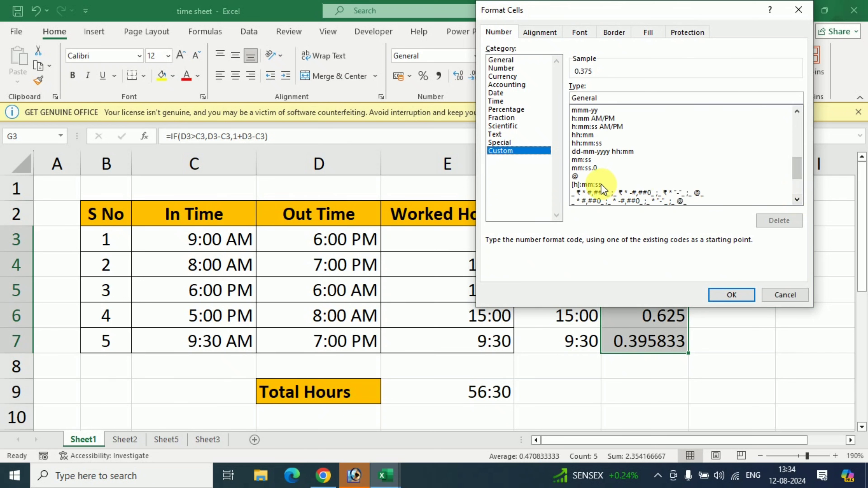
{"action": "left_click", "coordinate": [499, 110]}
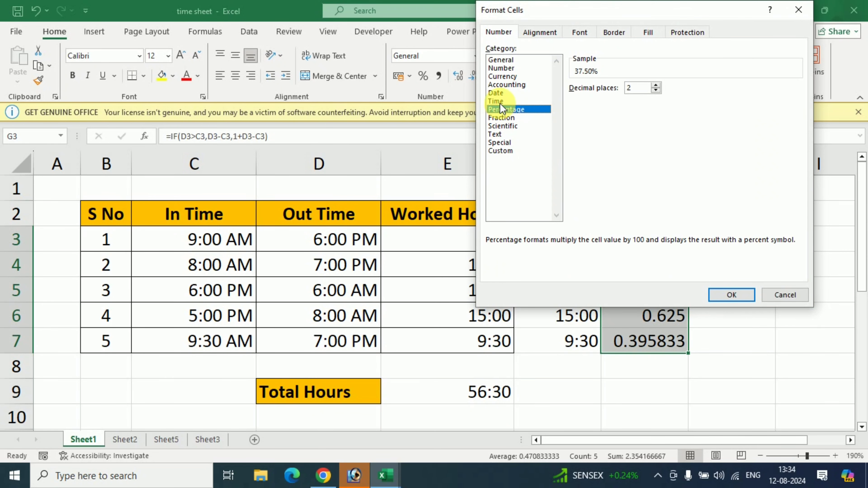
{"action": "left_click", "coordinate": [500, 102]}
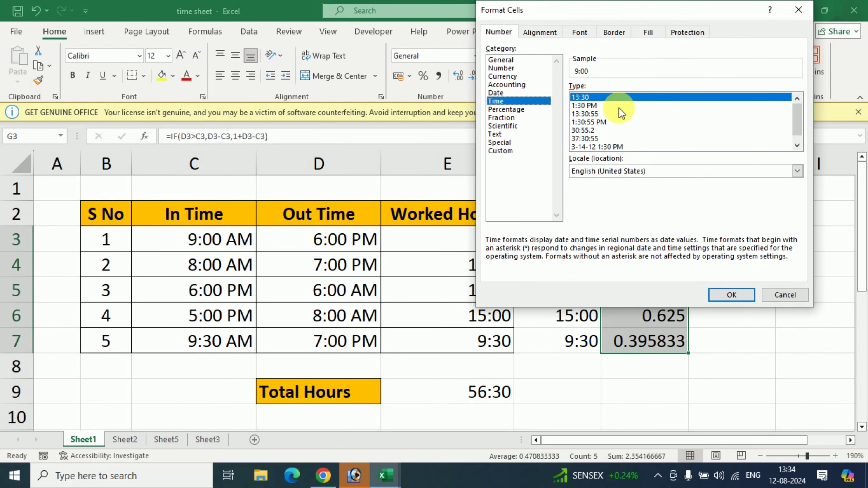
{"action": "left_click", "coordinate": [728, 293]}
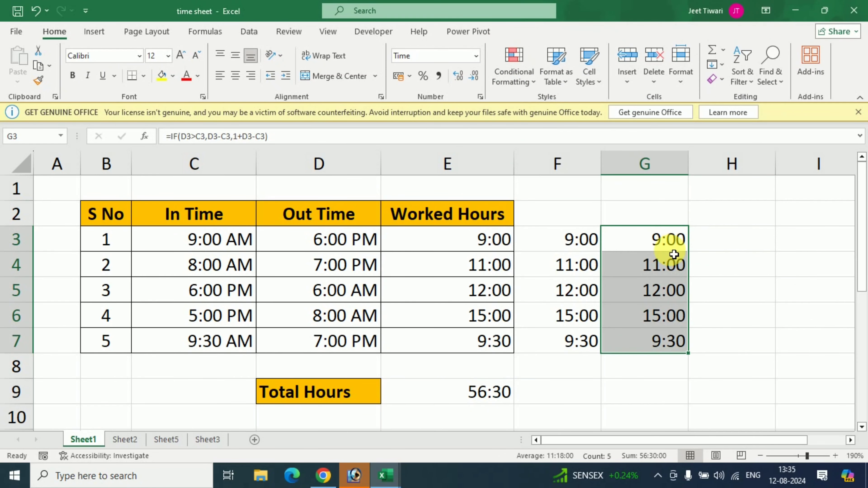
{"action": "left_click", "coordinate": [665, 240]}
{"action": "key", "text": "Down"}
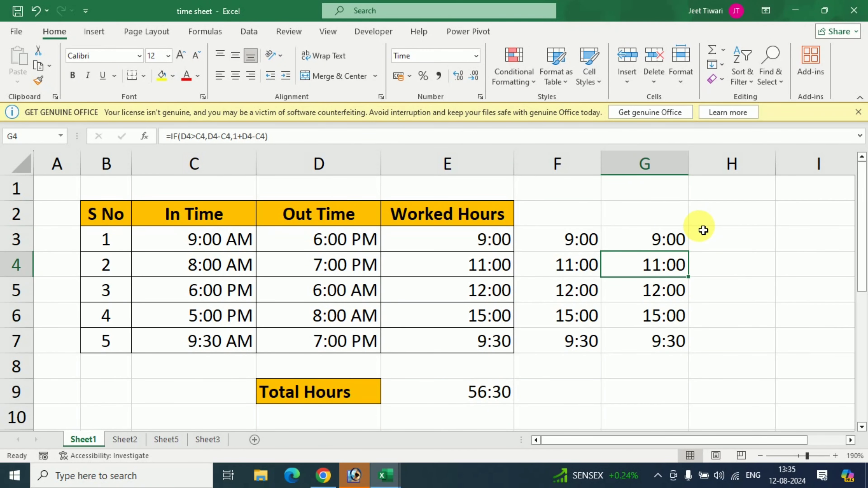
Review the in and out times in rows 3 and 4 of the time sheet
{"action": "key", "text": "Left"}
{"action": "key", "text": "Left"}
{"action": "key", "text": "Left"}
{"action": "key", "text": "Left"}
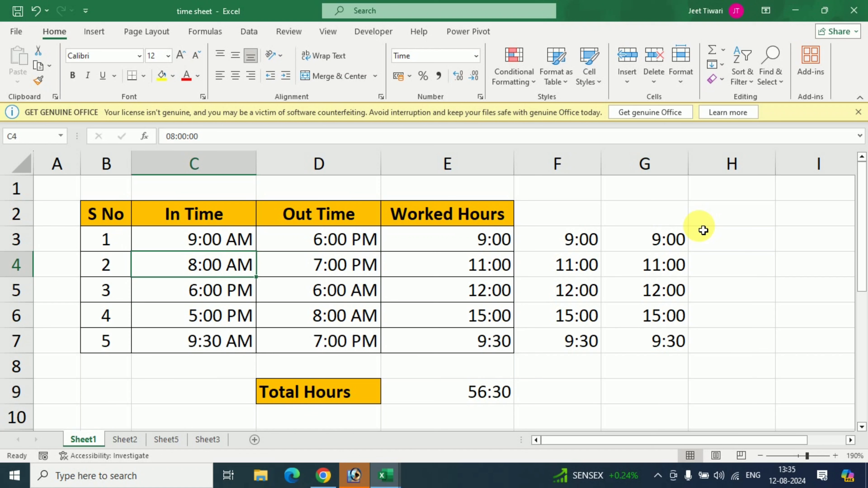
{"action": "left_click", "coordinate": [345, 239]}
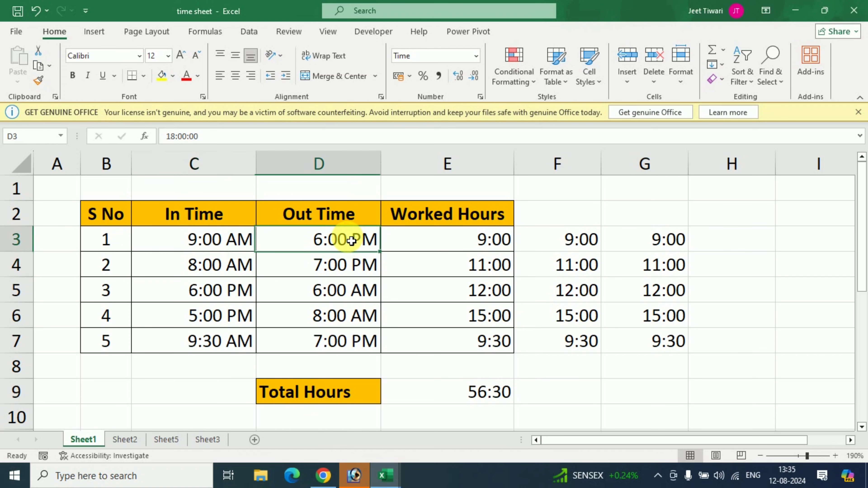
{"action": "key", "text": "Left"}
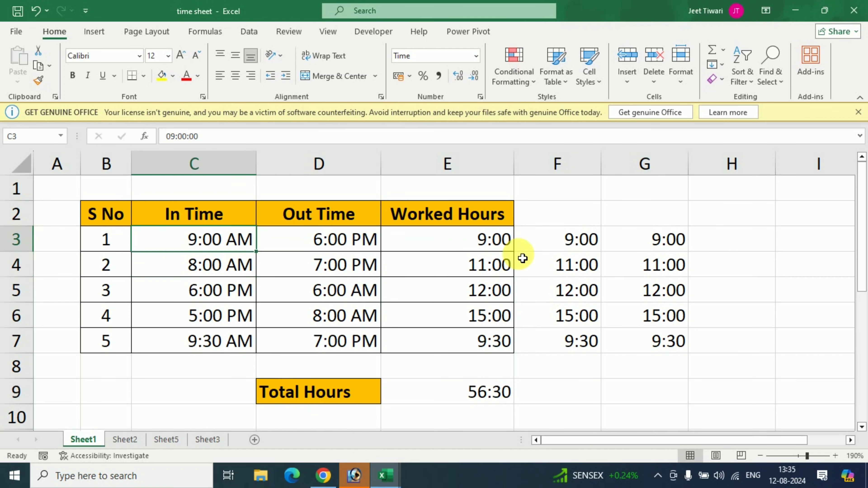
{"action": "key", "text": "Right"}
Clear the worked-hours formulas from F3:F7
{"action": "left_click", "coordinate": [597, 239]}
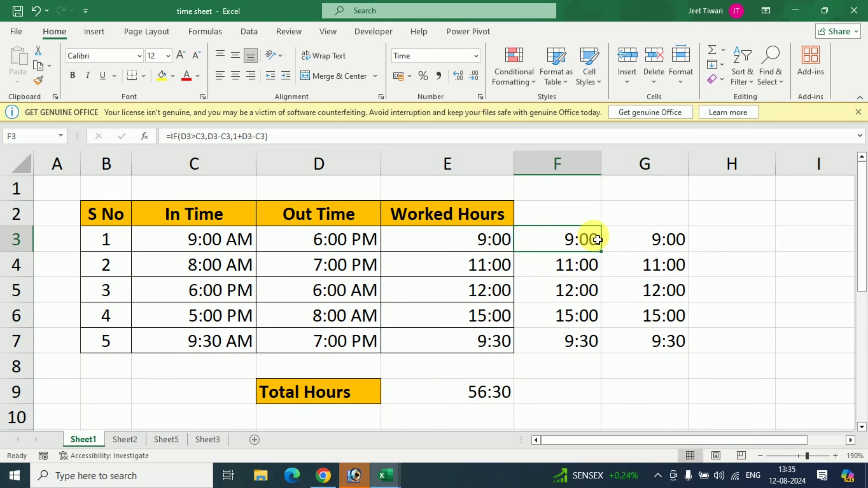
{"action": "key", "text": "ctrl+shift+Down"}
{"action": "key", "text": "Delete"}
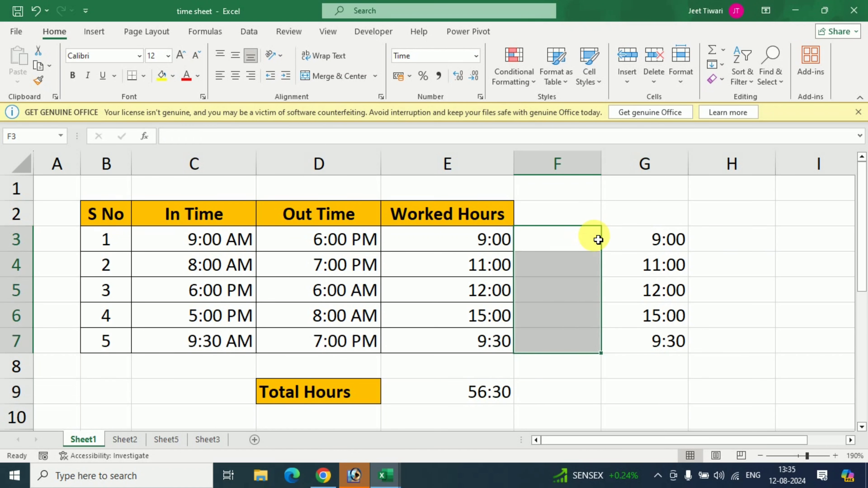
Enter the plain subtraction formula =D3-C3 in F3 to calculate out time minus in time
{"action": "type", "text": "="}
{"action": "key", "text": "Left"}
{"action": "key", "text": "Left"}
{"action": "type", "text": "-"}
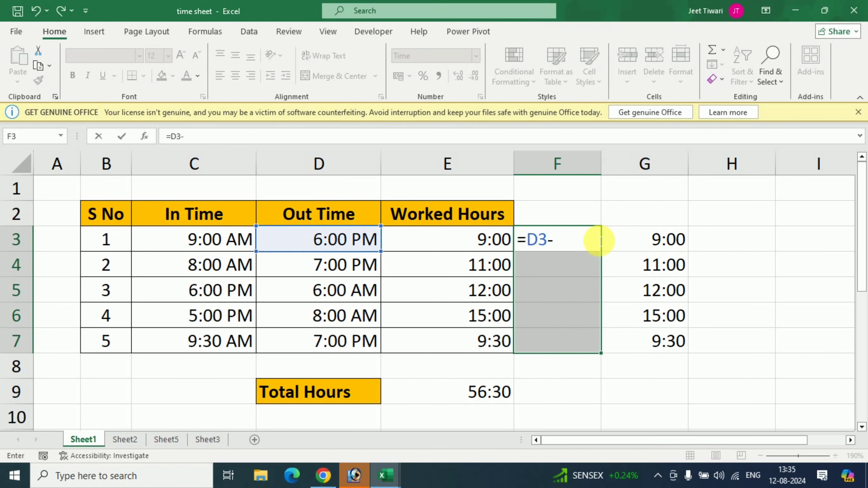
{"action": "key", "text": "Left"}
{"action": "key", "text": "Left"}
{"action": "key", "text": "Left"}
{"action": "key", "text": "Return"}
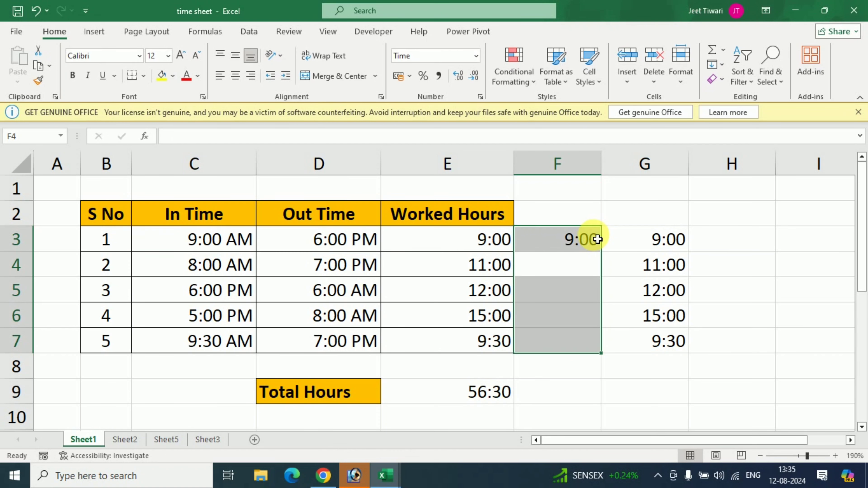
Copy the F3 subtraction formula down through F7
{"action": "left_click", "coordinate": [357, 240]}
{"action": "left_click", "coordinate": [223, 246]}
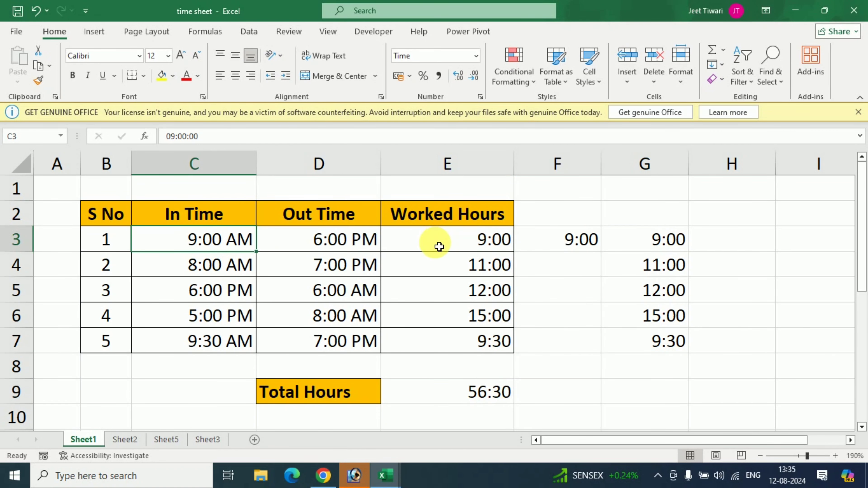
{"action": "left_click", "coordinate": [583, 244]}
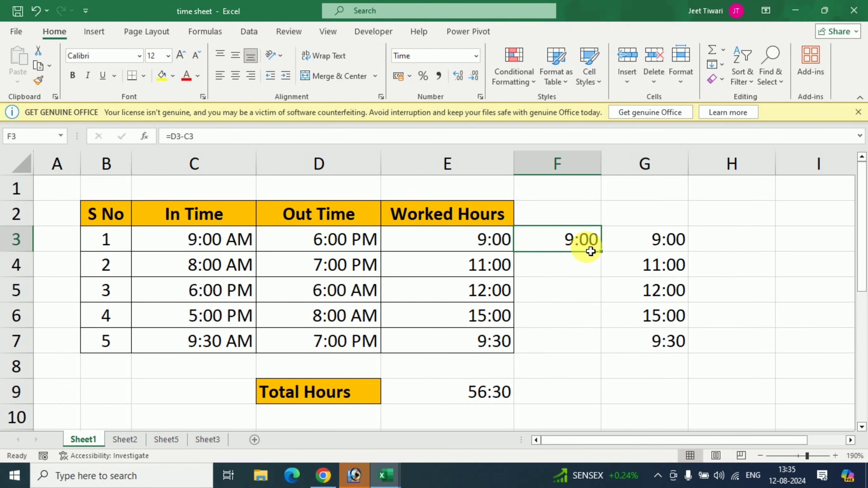
{"action": "double_click", "coordinate": [605, 255]}
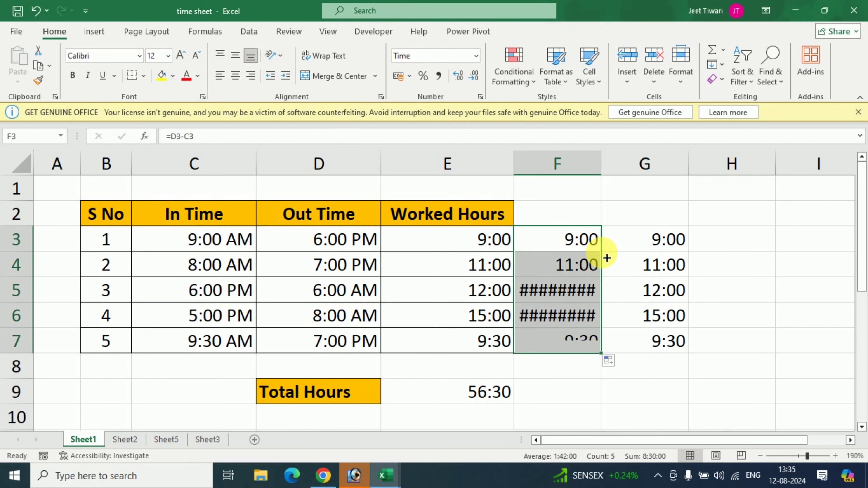
Inspect the subtraction formulas in F5 and F6 and compare the IF formula in G3 with F3
{"action": "left_click", "coordinate": [569, 294]}
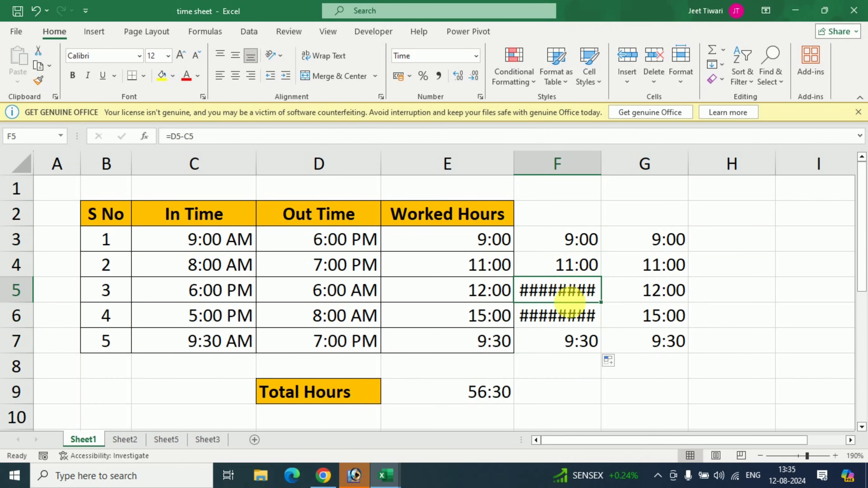
{"action": "left_click", "coordinate": [577, 312]}
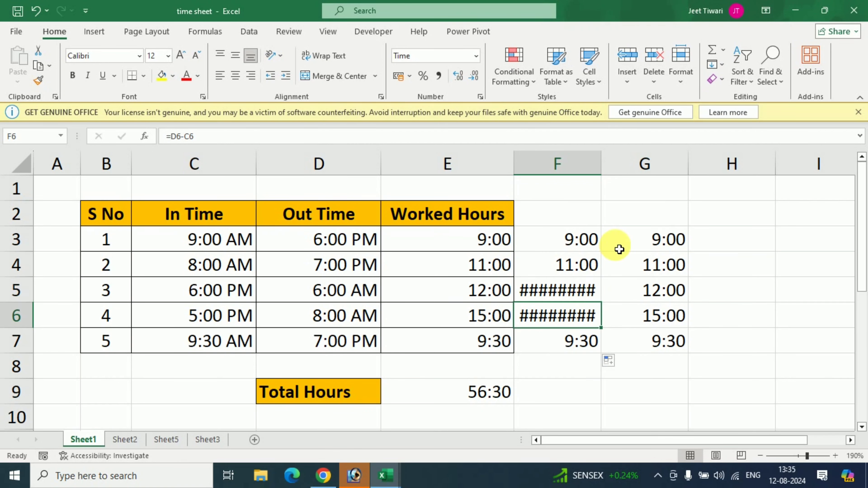
{"action": "left_click", "coordinate": [684, 240]}
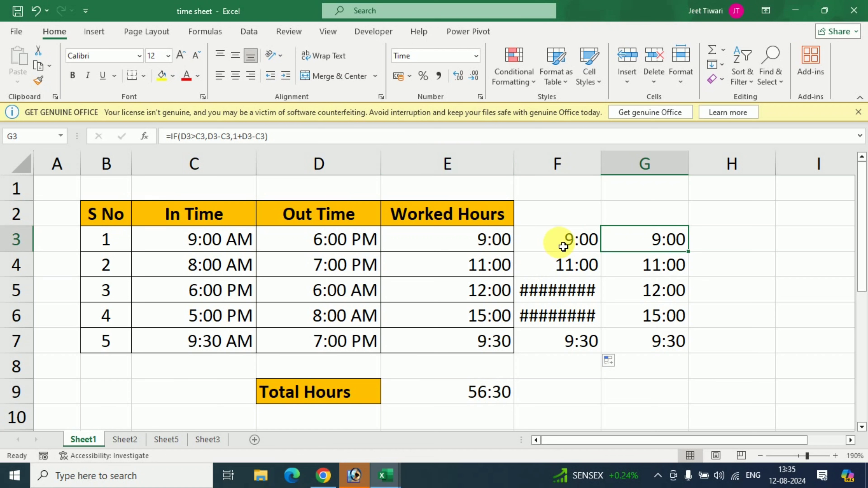
{"action": "left_click", "coordinate": [568, 242]}
Total the worked hours in G9 with the formula =SUM(G3:G7)
{"action": "left_click", "coordinate": [634, 393]}
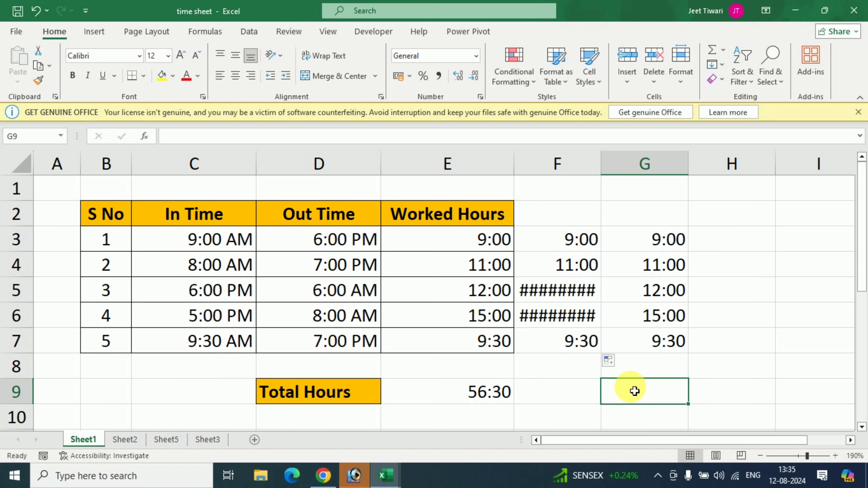
{"action": "type", "text": "="}
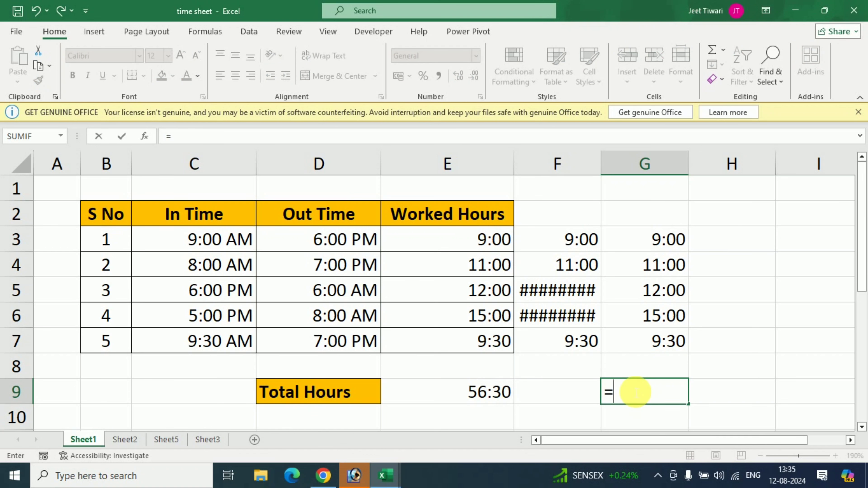
{"action": "type", "text": "SUM("}
{"action": "key", "text": "Up"}
{"action": "key", "text": "Up"}
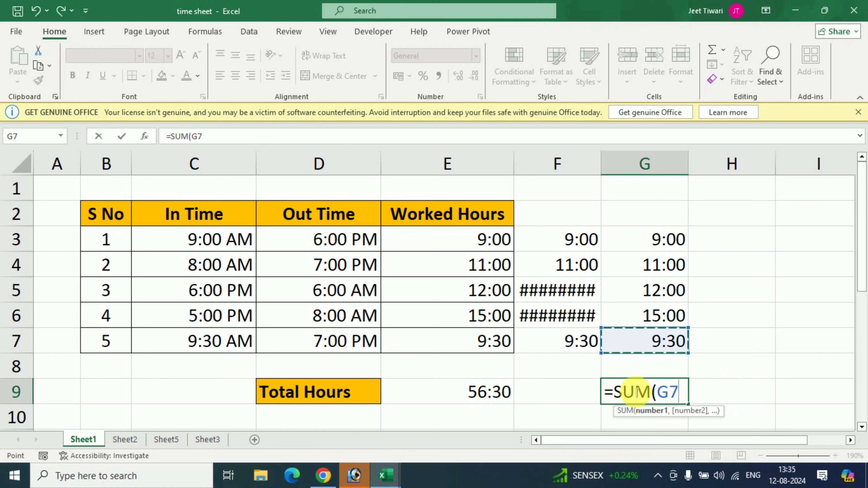
{"action": "key", "text": "shift+Up"}
{"action": "key", "text": "shift+Up"}
{"action": "key", "text": "shift+Up"}
{"action": "key", "text": "shift+Up"}
{"action": "key", "text": "Return"}
Apply the custom number format [h]:mm to the total in G9
{"action": "left_click", "coordinate": [635, 391]}
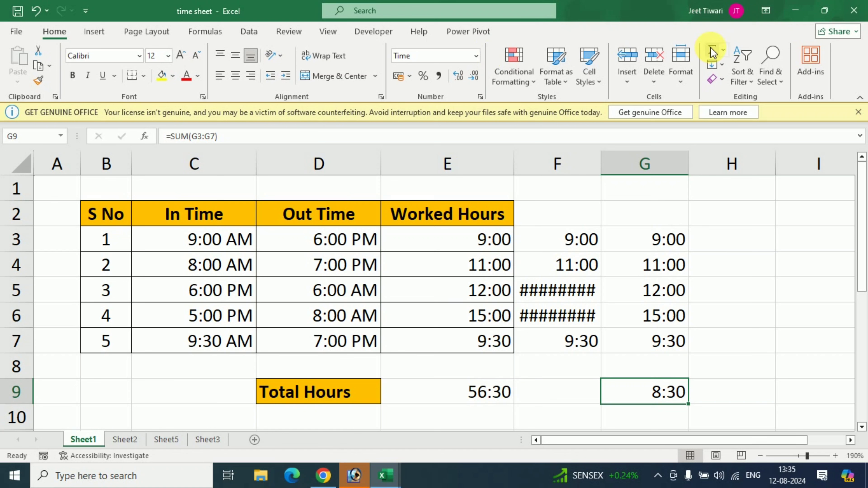
{"action": "key", "text": "ctrl+1"}
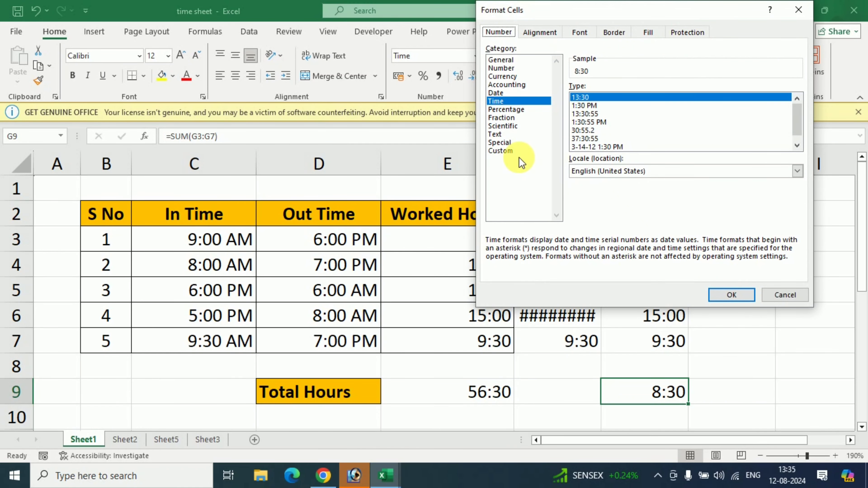
{"action": "left_click", "coordinate": [520, 150]}
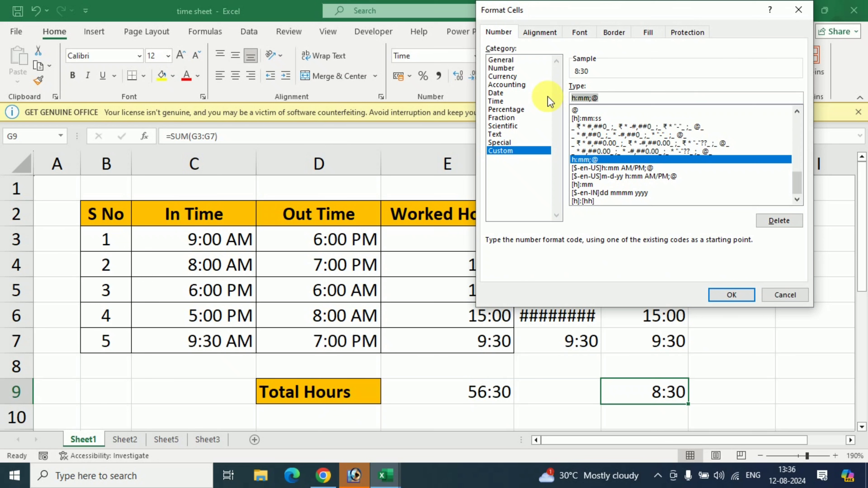
{"action": "key", "text": "BackSpace"}
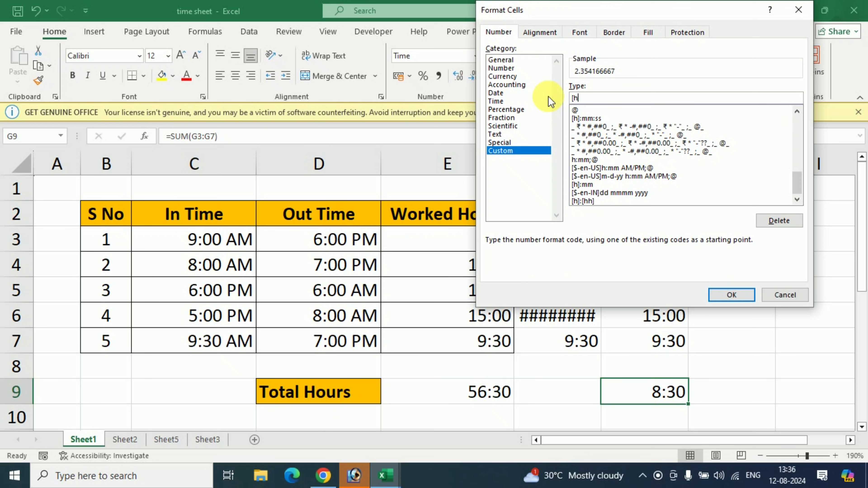
{"action": "type", "text": "[h]:mm"}
{"action": "key", "text": "Return"}
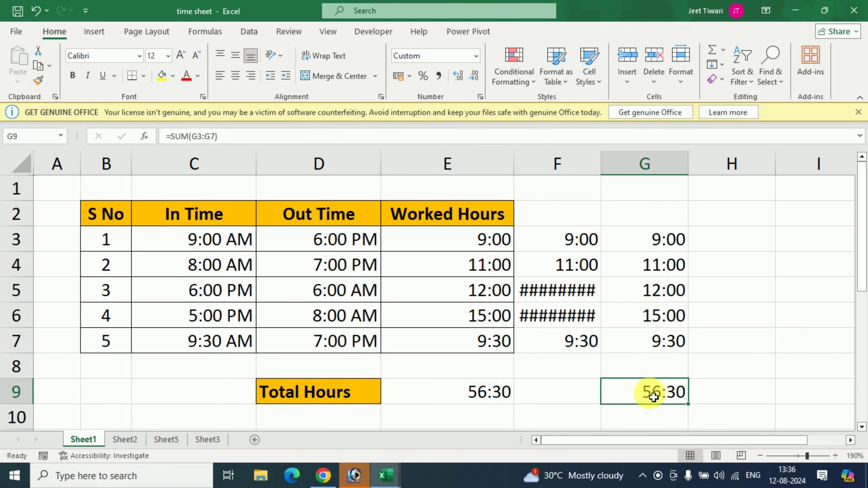
Switch to Sheet2 and examine the dated in time in C3 and the Total Hours formula in E3
{"action": "left_click", "coordinate": [125, 440]}
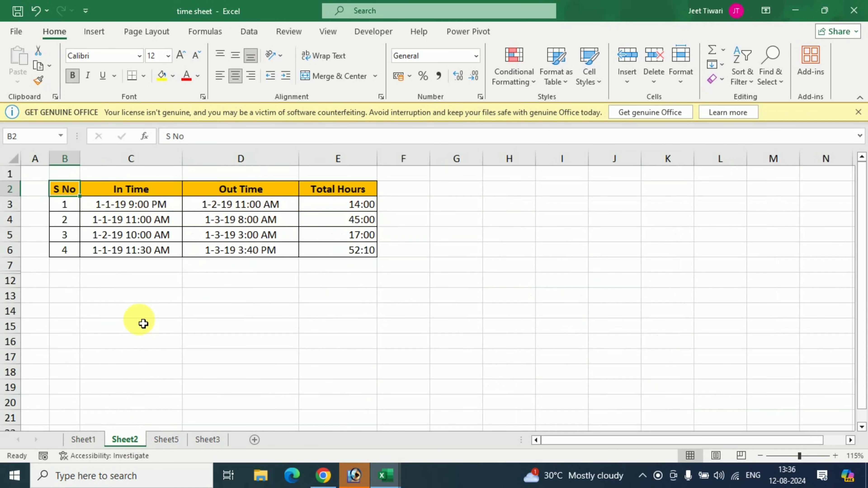
{"action": "left_click", "coordinate": [137, 211]}
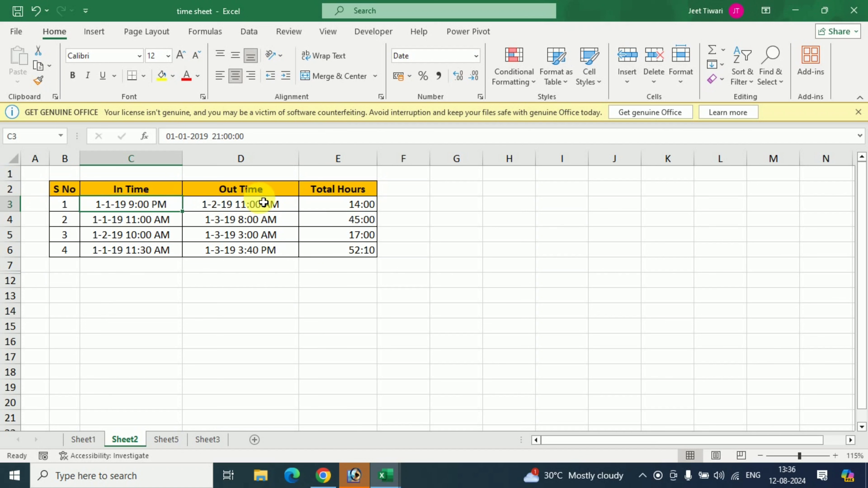
{"action": "left_click", "coordinate": [405, 209]}
{"action": "left_click", "coordinate": [338, 205]}
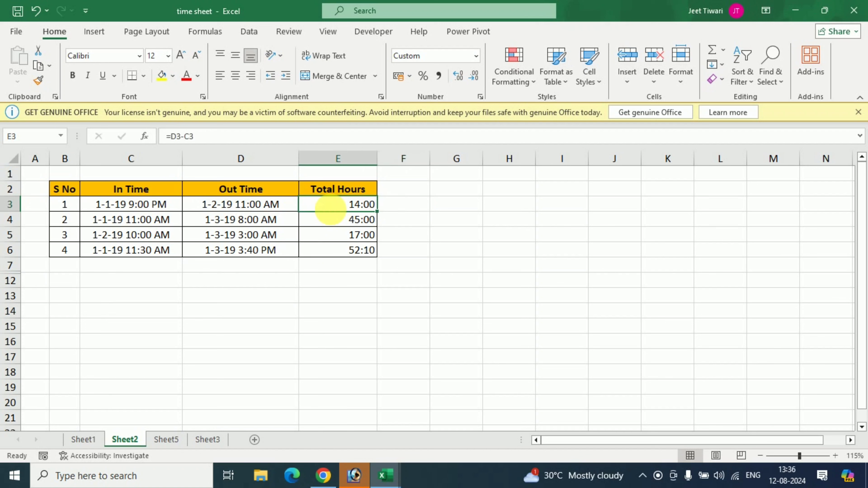
Enter the formula =D3-C3 in F3 of Sheet2 to subtract the dated in time from the out time
{"action": "left_click", "coordinate": [408, 206]}
{"action": "type", "text": "="}
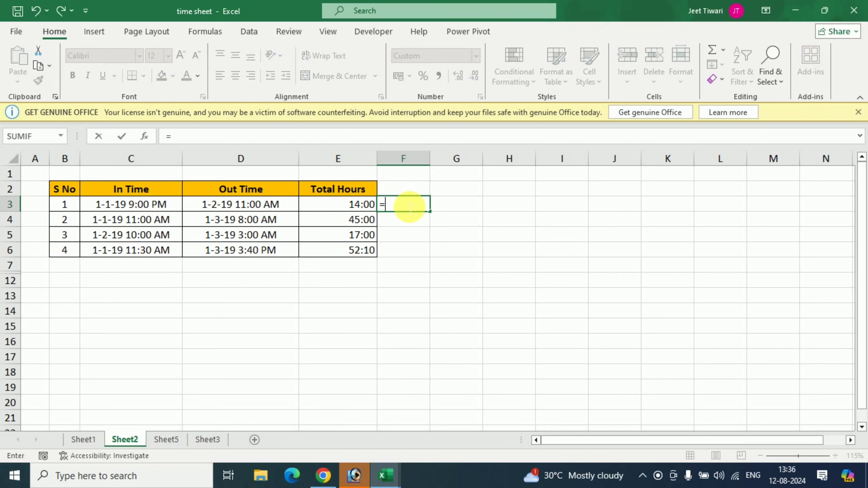
{"action": "key", "text": "Left"}
{"action": "key", "text": "Left"}
{"action": "type", "text": "-"}
{"action": "key", "text": "Left"}
{"action": "key", "text": "Left"}
{"action": "key", "text": "Left"}
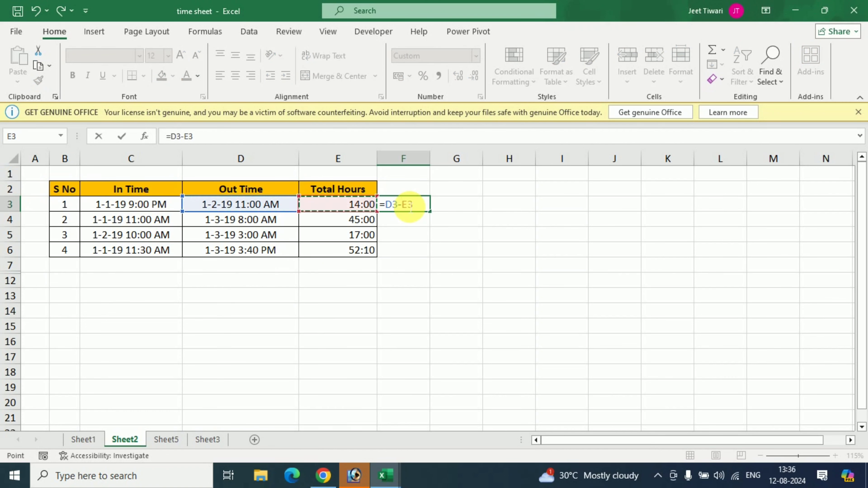
{"action": "key", "text": "Return"}
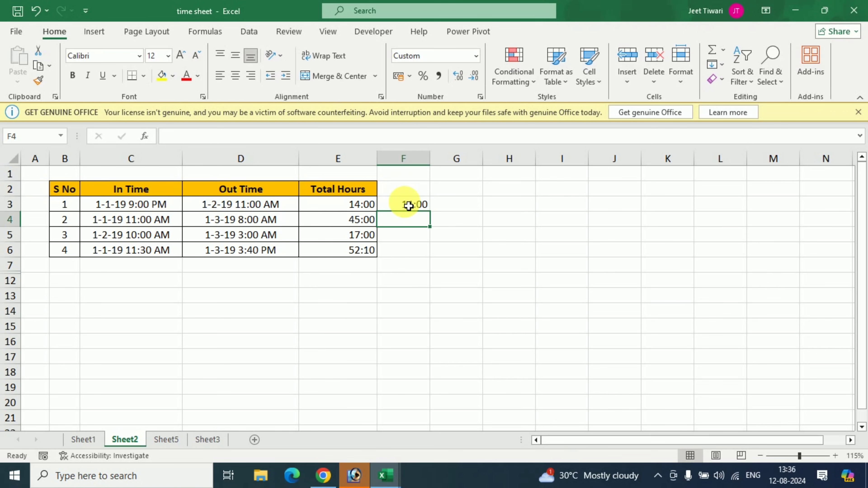
Copy the F3 formula down through F6 and give the range the custom number format [h]:mm
{"action": "left_click", "coordinate": [412, 204]}
{"action": "left_click_drag", "start_coordinate": [437, 216], "coordinate": [437, 253]}
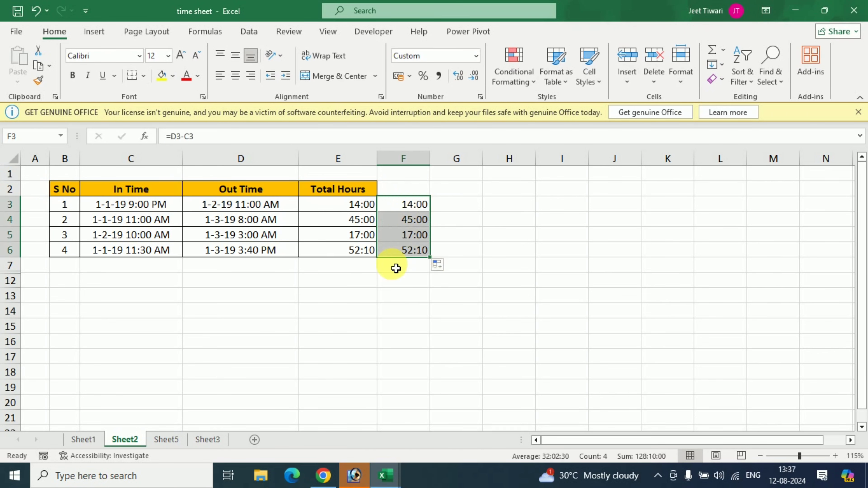
{"action": "left_click", "coordinate": [476, 55]}
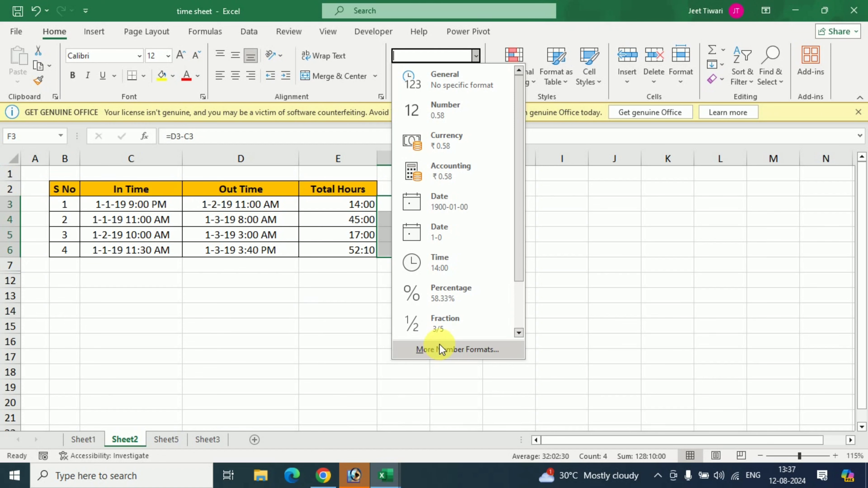
{"action": "left_click", "coordinate": [441, 349]}
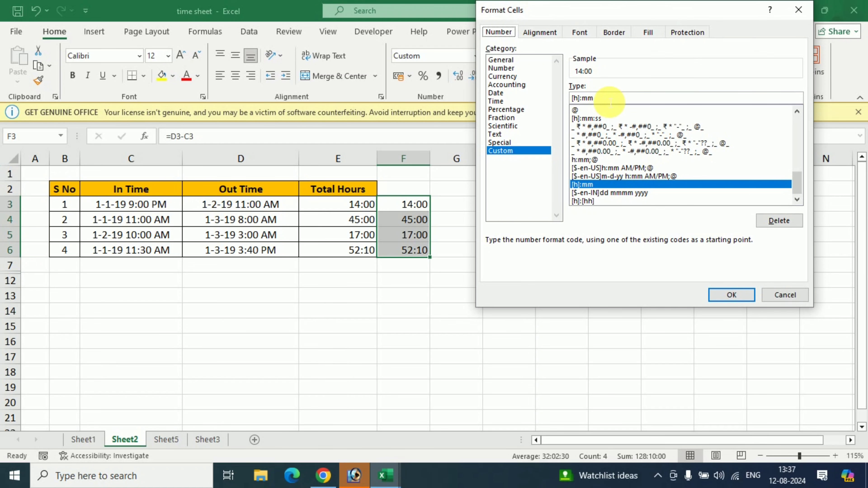
{"action": "left_click", "coordinate": [727, 295]}
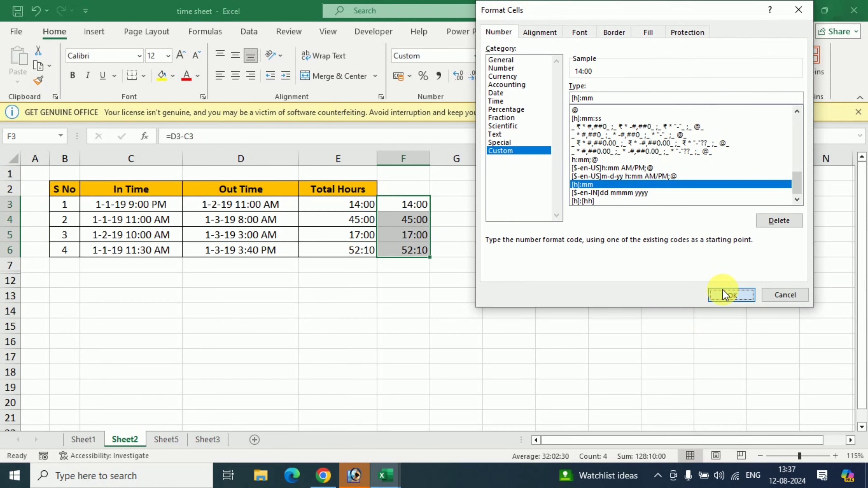
Check the custom number format applied to F3 on Sheet2 and leave it as it is
{"action": "left_click", "coordinate": [629, 202]}
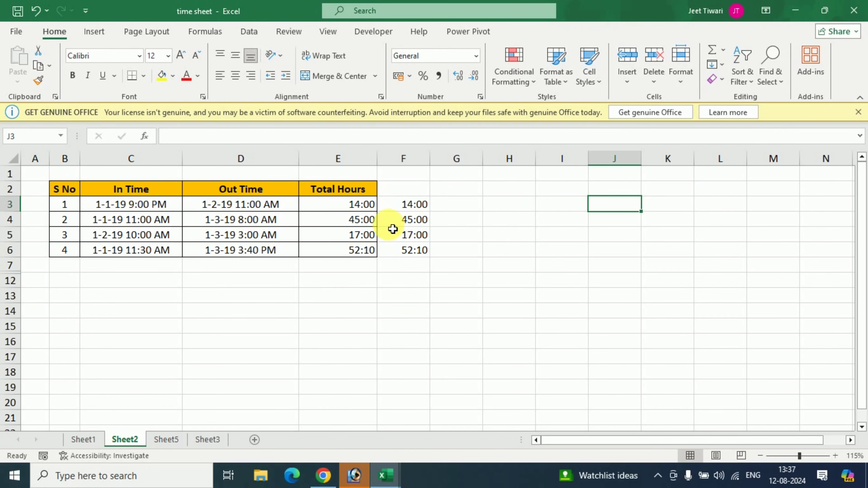
{"action": "left_click", "coordinate": [419, 206]}
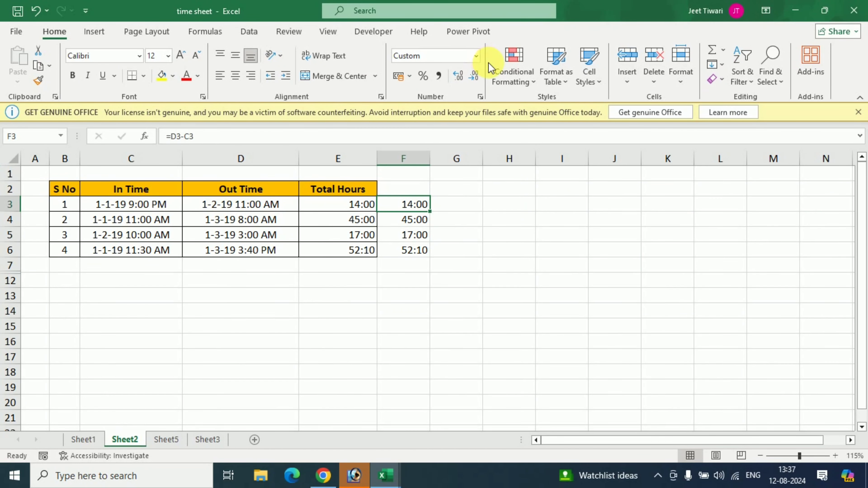
{"action": "key", "text": "ctrl+1"}
{"action": "left_click", "coordinate": [767, 298]}
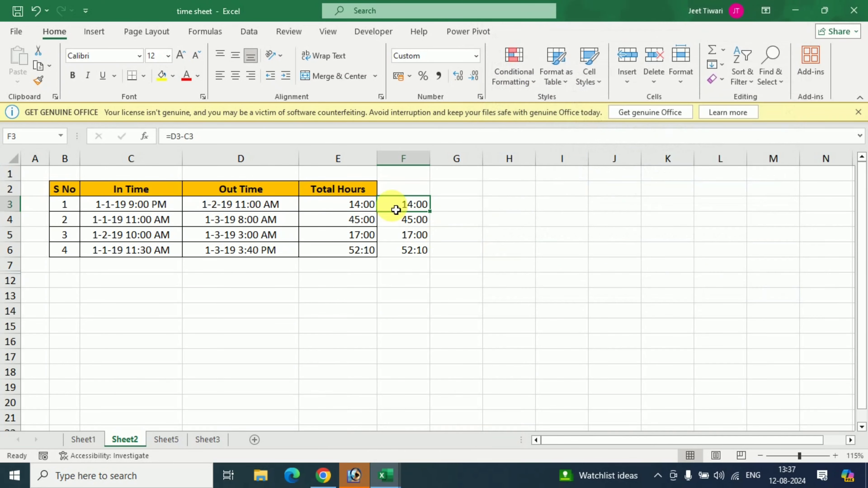
{"action": "right_click", "coordinate": [405, 206]}
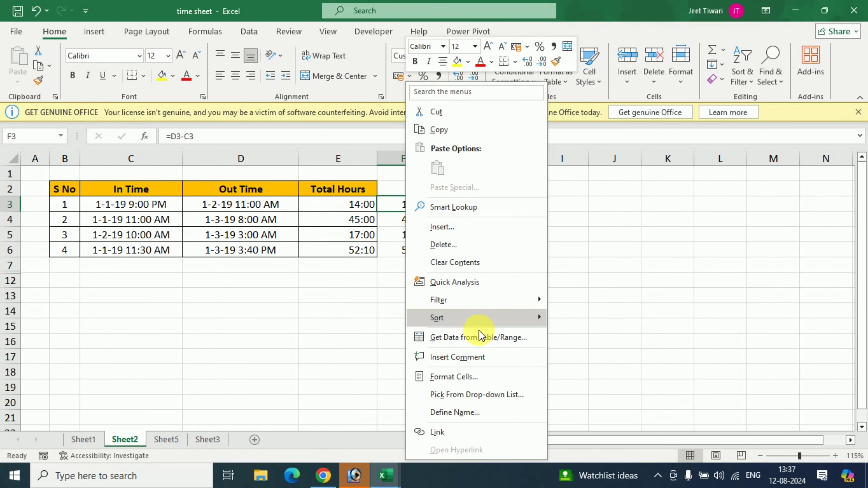
{"action": "left_click", "coordinate": [491, 382]}
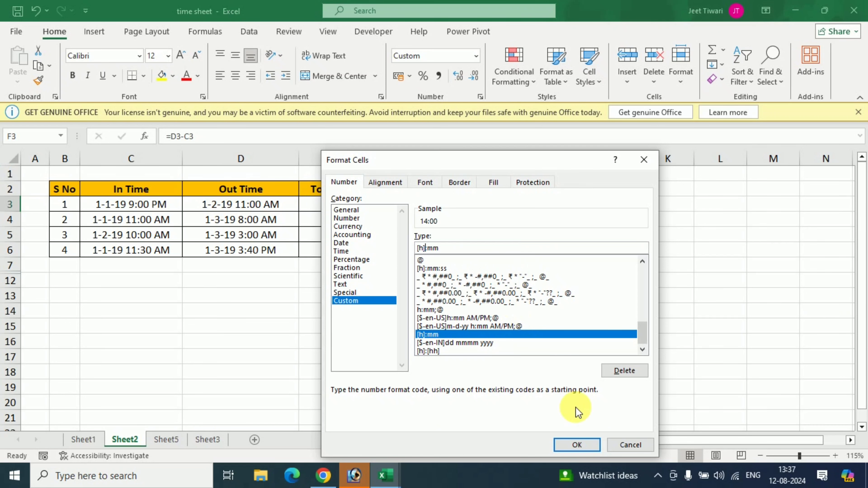
{"action": "left_click", "coordinate": [621, 446]}
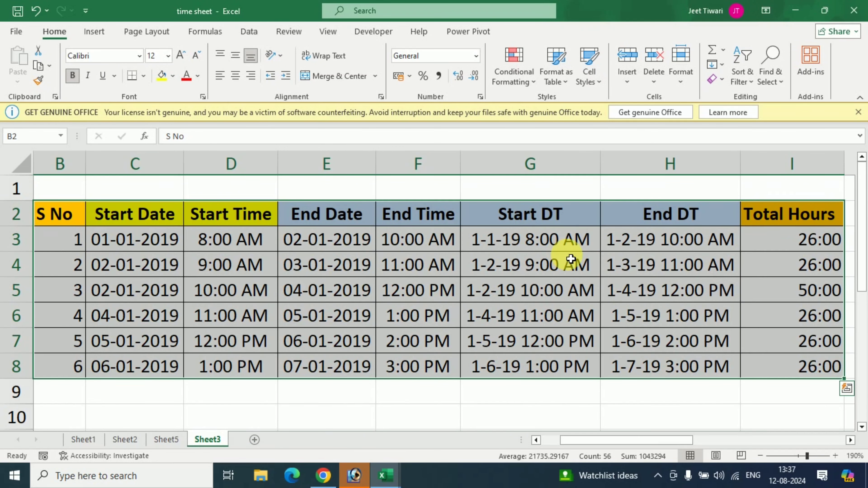
Examine the Total Hours formula in I3 of Sheet3 and the date and time cells along row 3
{"action": "left_click", "coordinate": [802, 242]}
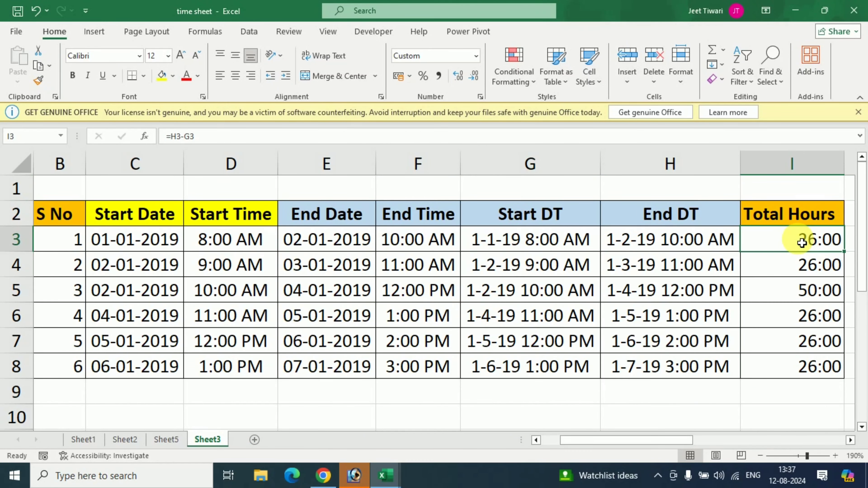
{"action": "key", "text": "Left"}
{"action": "key", "text": "Left"}
{"action": "key", "text": "Left"}
{"action": "key", "text": "Left"}
{"action": "key", "text": "Left"}
{"action": "key", "text": "Left"}
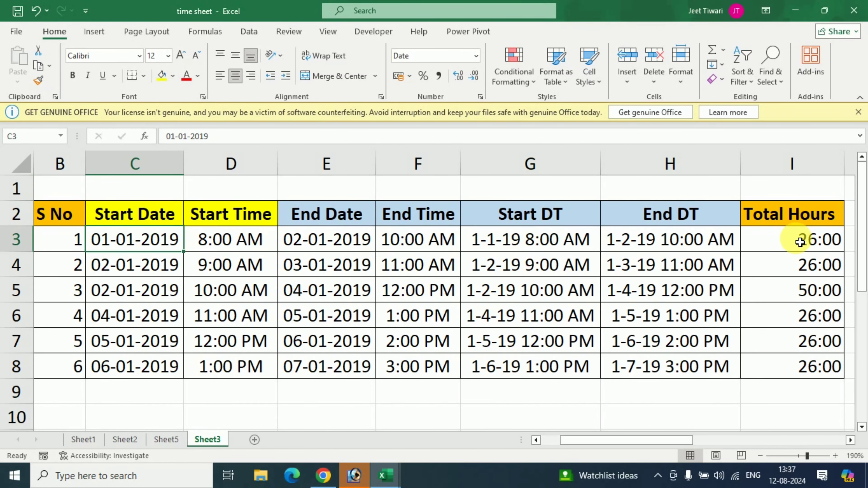
Delete the Start DT and End DT columns, G and H, from Sheet3
{"action": "right_click", "coordinate": [535, 164]}
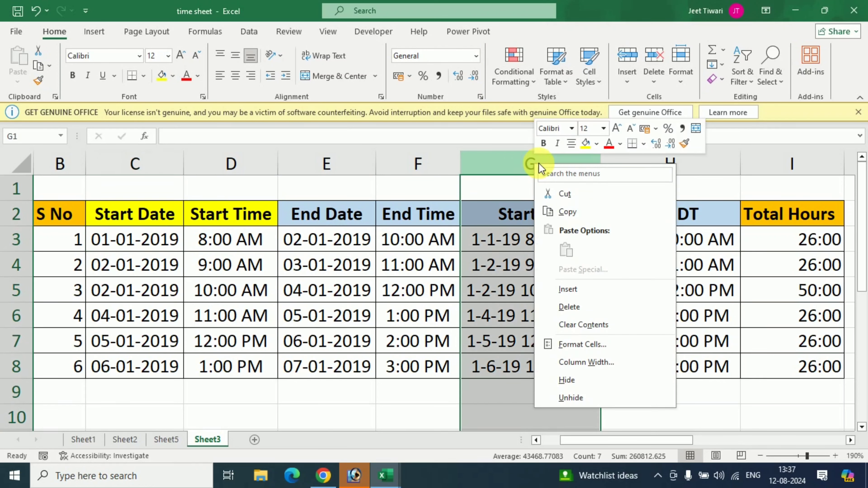
{"action": "left_click", "coordinate": [713, 168], "text": "ctrl"}
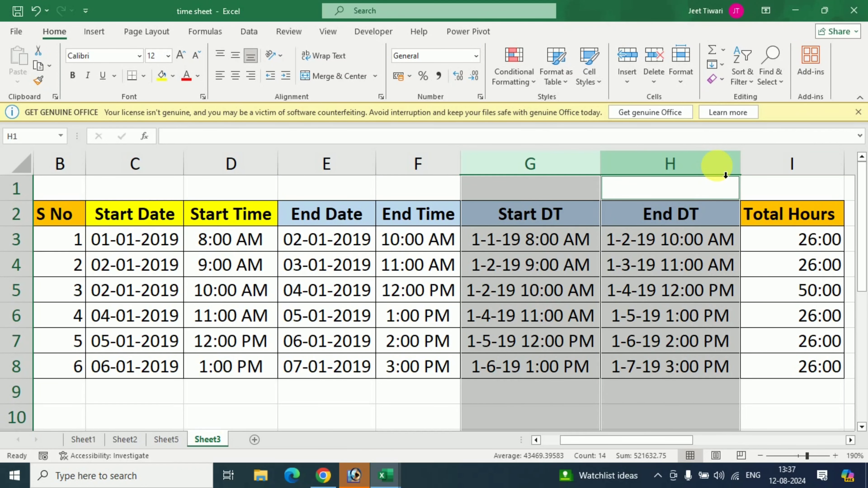
{"action": "key", "text": "ctrl+minus"}
{"action": "key", "text": "Down"}
{"action": "key", "text": "Down"}
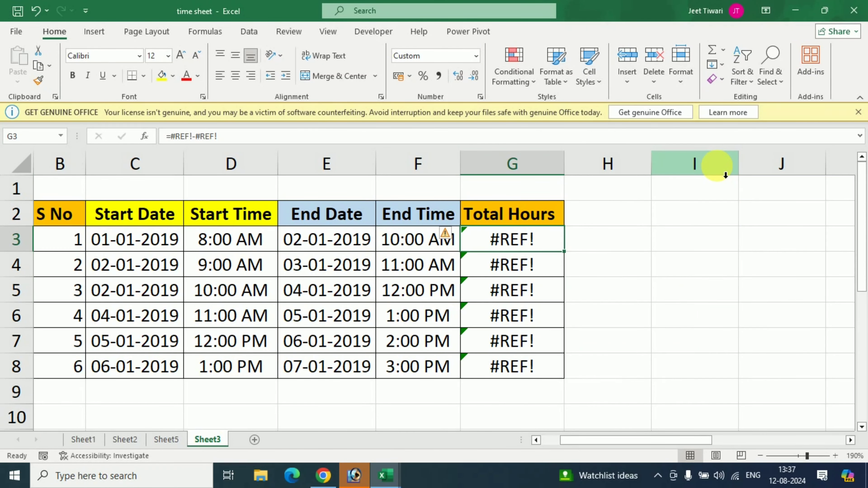
Clear the broken Total Hours formulas from G3:G8 and return to the start date and start time cells in row 3
{"action": "key", "text": "ctrl+shift+Down"}
{"action": "key", "text": "Delete"}
{"action": "key", "text": "Left"}
{"action": "key", "text": "Left"}
{"action": "key", "text": "Left"}
{"action": "key", "text": "Left"}
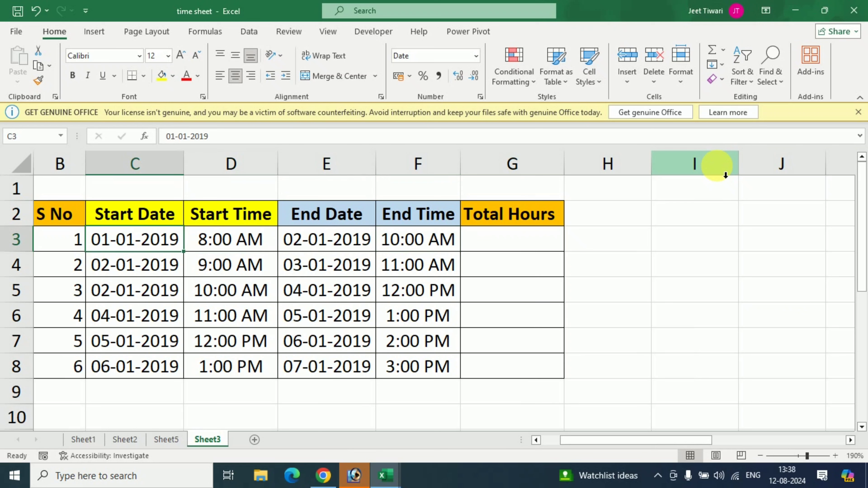
{"action": "left_click", "coordinate": [248, 236]}
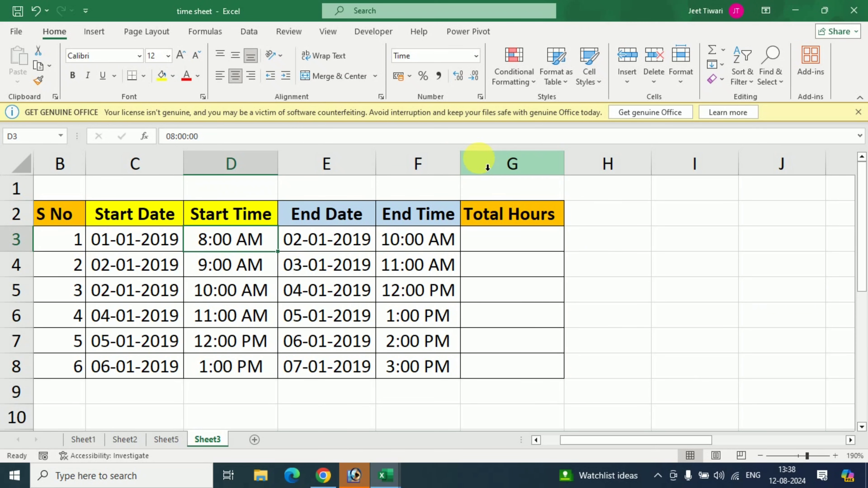
{"action": "left_click_drag", "start_coordinate": [502, 168], "coordinate": [601, 154]}
{"action": "right_click", "coordinate": [544, 158]}
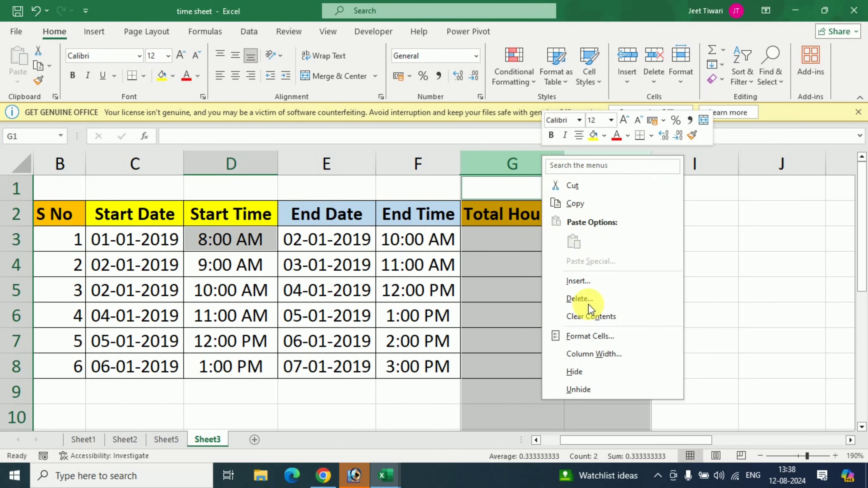
{"action": "left_click", "coordinate": [605, 294]}
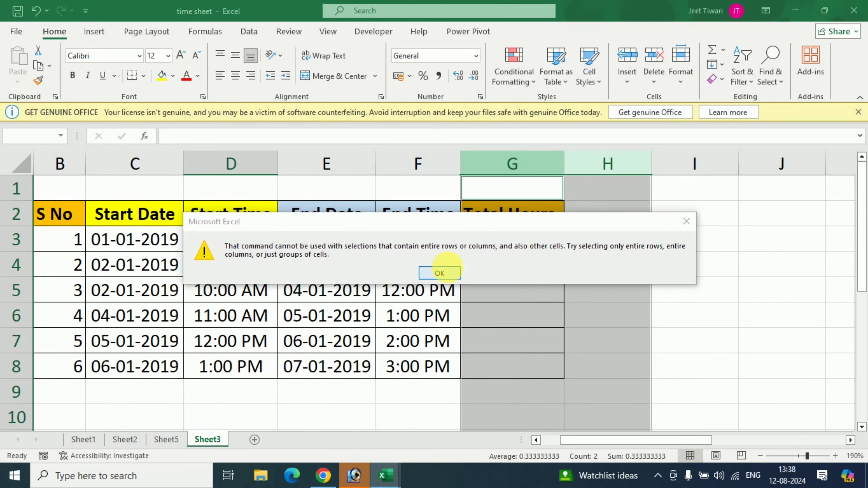
{"action": "left_click", "coordinate": [440, 273]}
Insert two blank columns before the Total Hours column
{"action": "left_click", "coordinate": [500, 169]}
{"action": "right_click", "coordinate": [501, 167]}
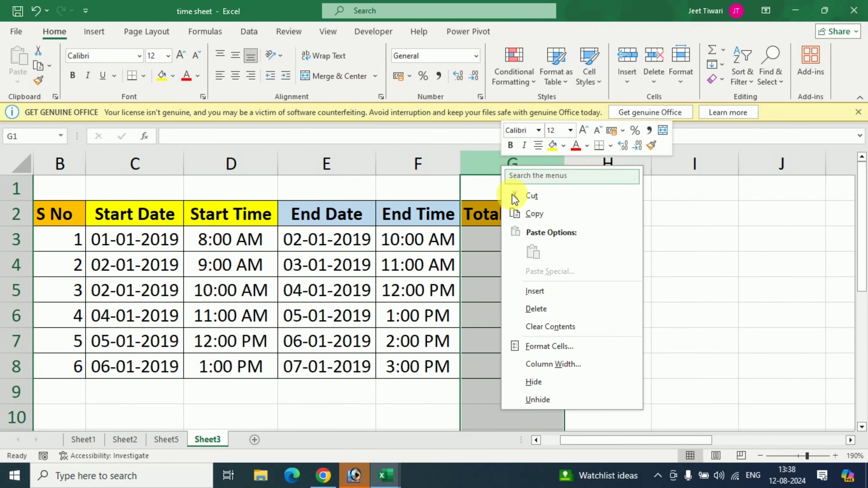
{"action": "left_click", "coordinate": [560, 294]}
{"action": "right_click", "coordinate": [518, 164]}
{"action": "left_click", "coordinate": [574, 289]}
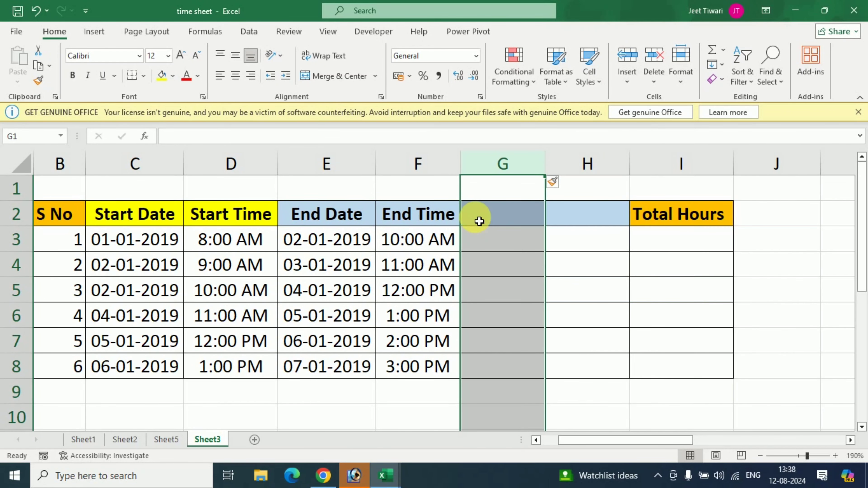
Enter the headers START TIME in G2 and END TIME in H2
{"action": "left_click", "coordinate": [491, 215]}
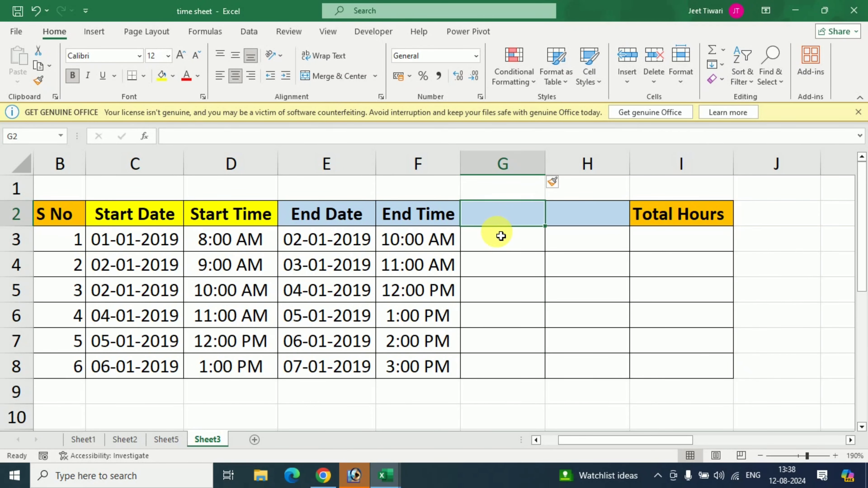
{"action": "type", "text": "START tIME"}
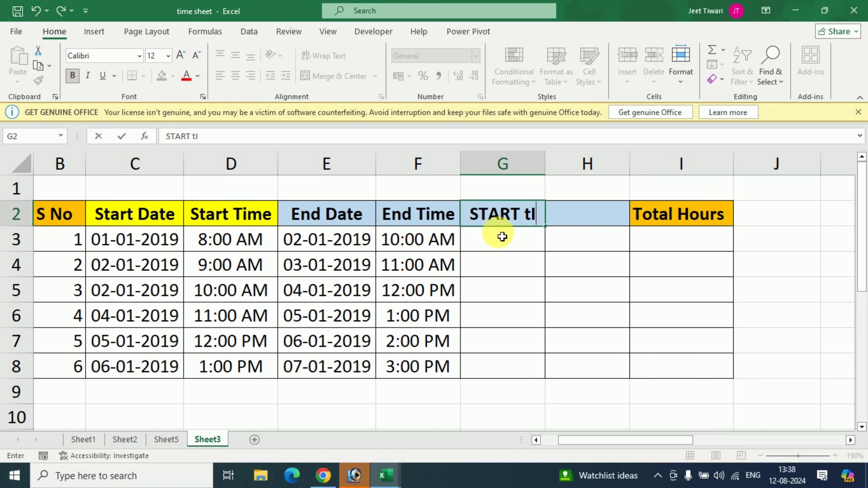
{"action": "key", "text": "BackSpace"}
{"action": "key", "text": "BackSpace"}
{"action": "key", "text": "BackSpace"}
{"action": "key", "text": "BackSpace"}
{"action": "key", "text": "BackSpace"}
{"action": "type", "text": "TIME"}
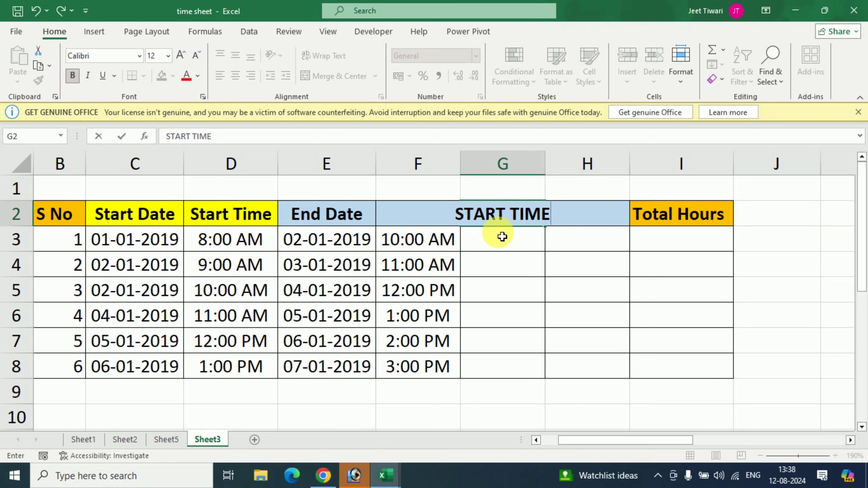
{"action": "key", "text": "Tab"}
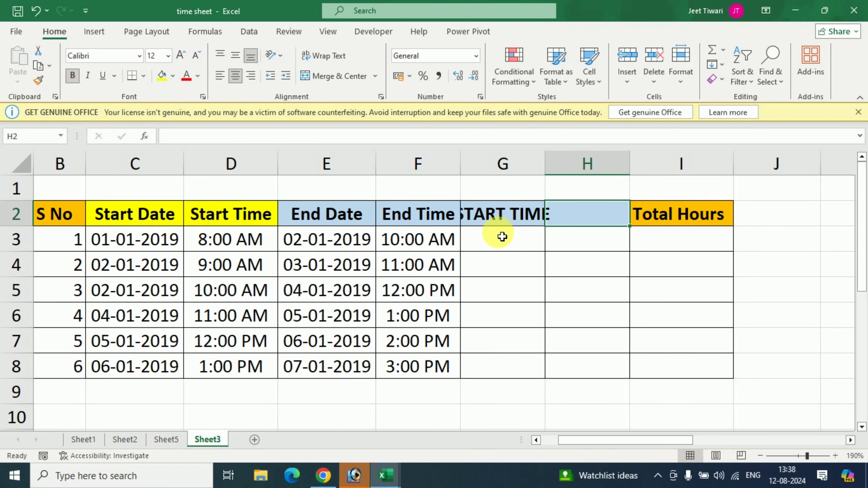
{"action": "type", "text": "END TI"}
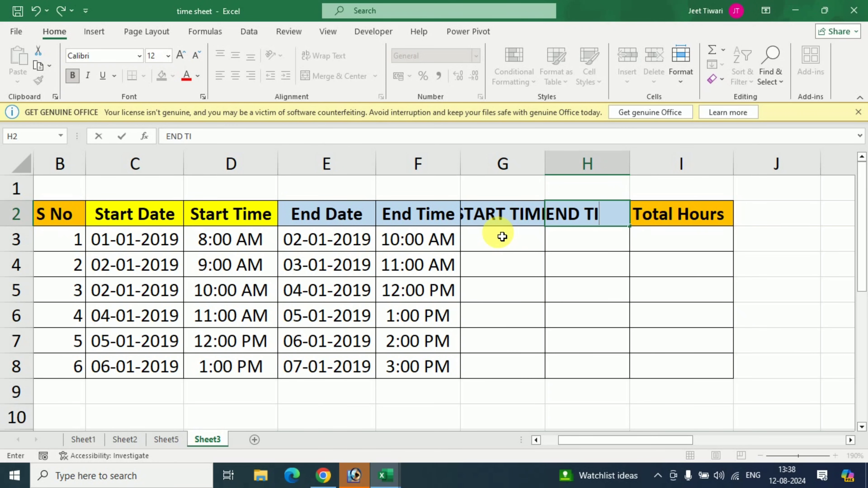
{"action": "type", "text": "ME"}
{"action": "key", "text": "Return"}
AutoFit the widths of columns G and H to the START TIME and END TIME headers
{"action": "key", "text": "Up"}
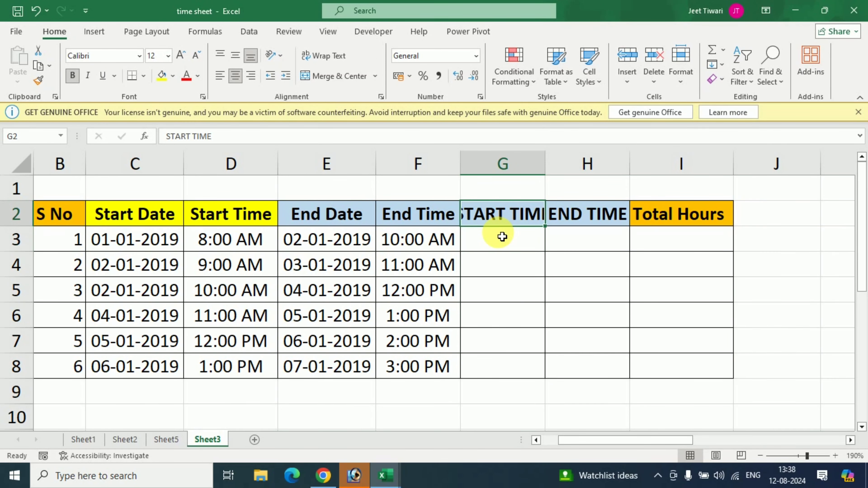
{"action": "key", "text": "ctrl+shift+Down"}
{"action": "key", "text": "ctrl+shift+Right"}
{"action": "key", "text": "shift+Up"}
{"action": "key", "text": "shift+BackSpace"}
{"action": "key", "text": "shift+Right"}
{"action": "key", "text": "alt+h"}
{"action": "key", "text": "o"}
{"action": "key", "text": "i"}
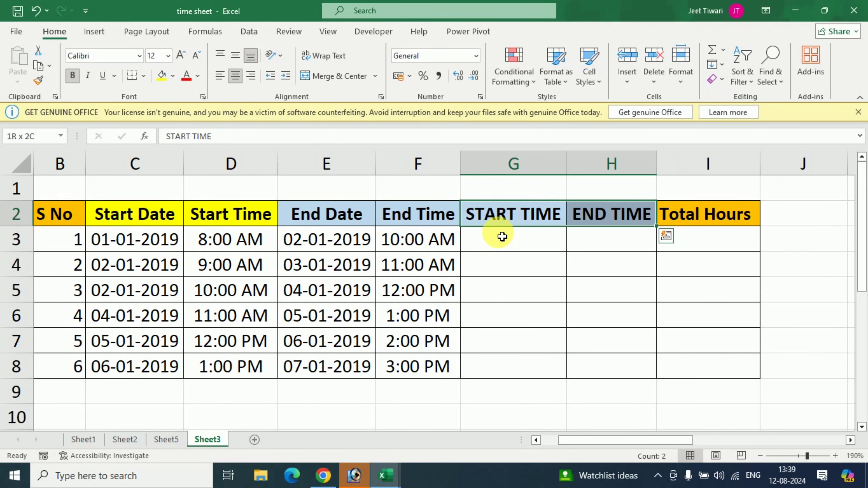
Enter the formula =C3+D3 in G3 to combine start date and start time, and copy it down through G8
{"action": "key", "text": "Down"}
{"action": "type", "text": "="}
{"action": "key", "text": "Left"}
{"action": "key", "text": "Left"}
{"action": "key", "text": "Left"}
{"action": "key", "text": "Left"}
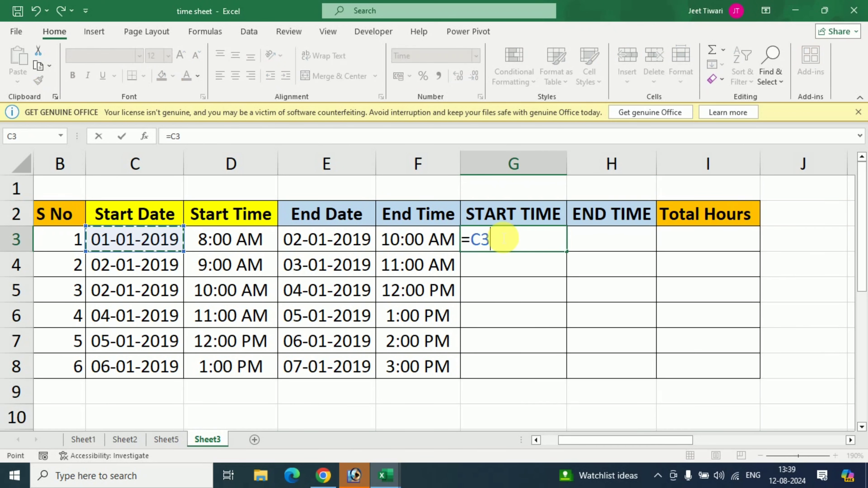
{"action": "type", "text": "+"}
{"action": "key", "text": "Left"}
{"action": "key", "text": "Left"}
{"action": "key", "text": "Left"}
{"action": "key", "text": "Return"}
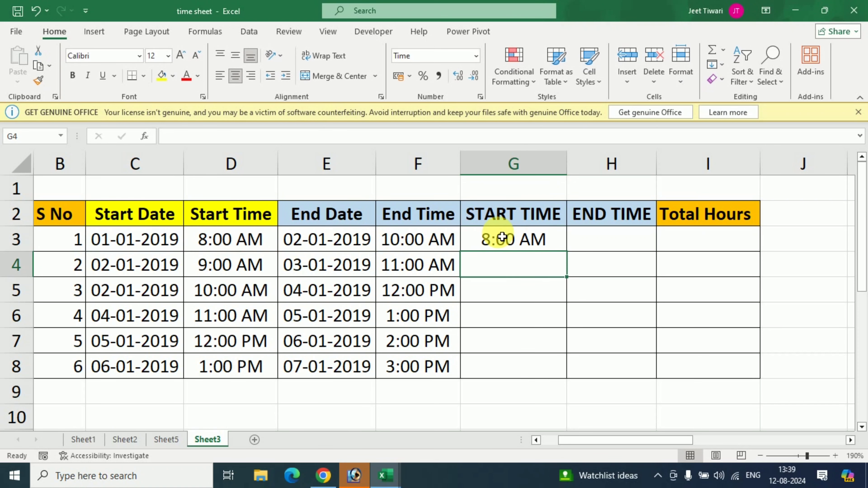
{"action": "key", "text": "Up"}
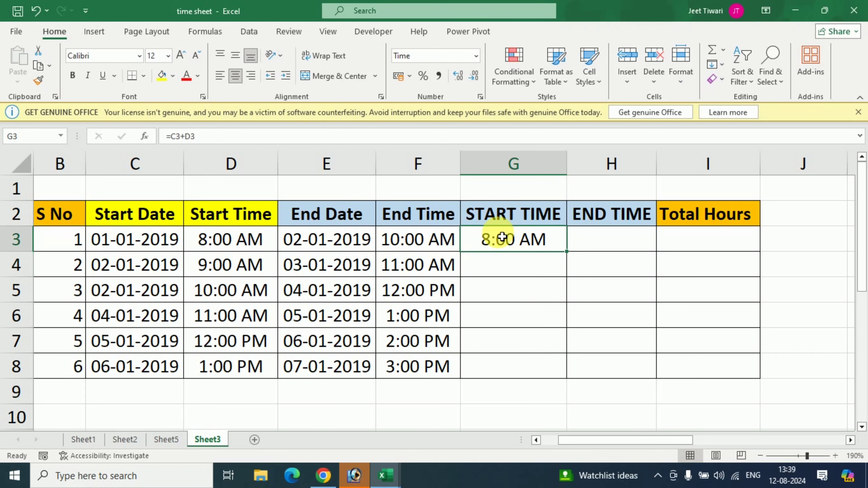
{"action": "double_click", "coordinate": [572, 256]}
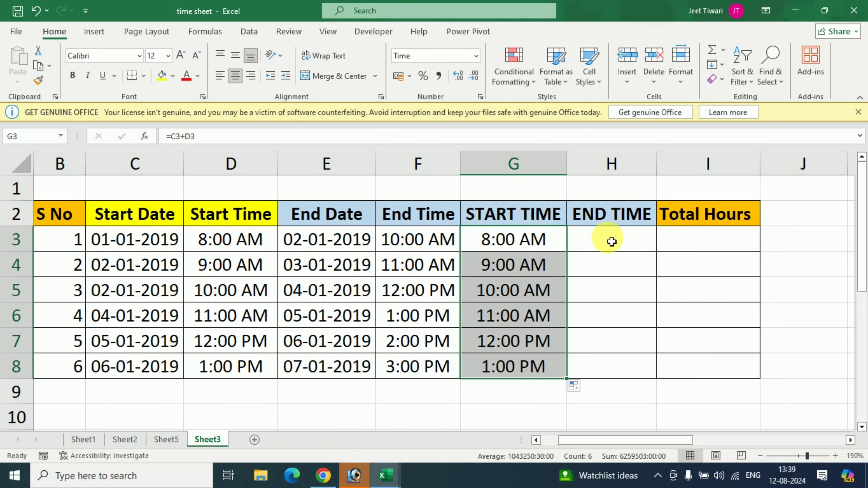
Enter the formula =E3+F3 in H3 to combine end date and end time, and copy it down through H8
{"action": "left_click", "coordinate": [612, 242]}
{"action": "type", "text": "="}
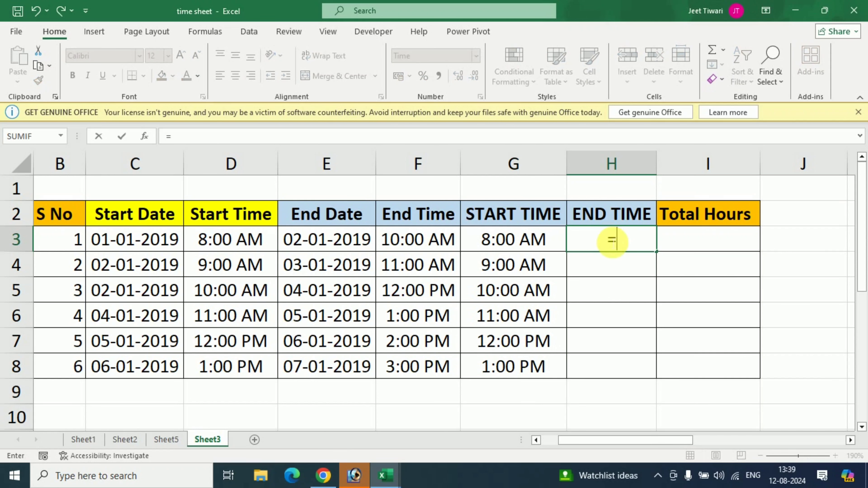
{"action": "key", "text": "Left"}
{"action": "key", "text": "Left"}
{"action": "key", "text": "Left"}
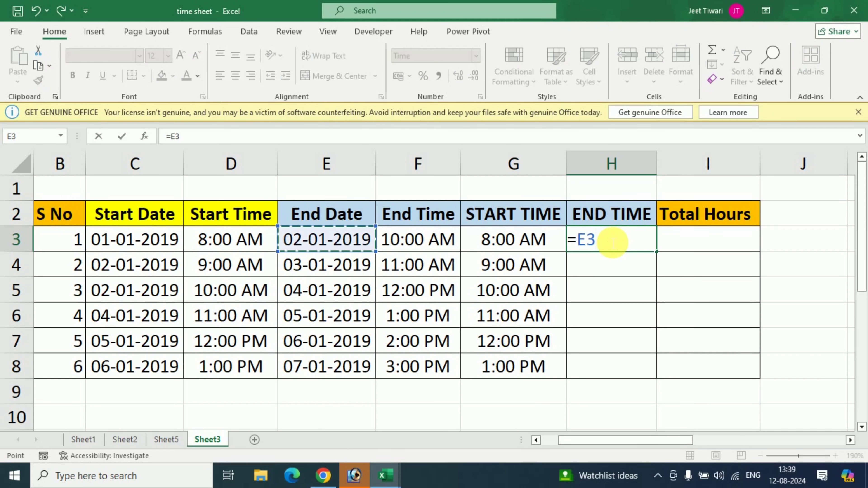
{"action": "type", "text": "+"}
{"action": "key", "text": "Left"}
{"action": "key", "text": "Left"}
{"action": "key", "text": "Return"}
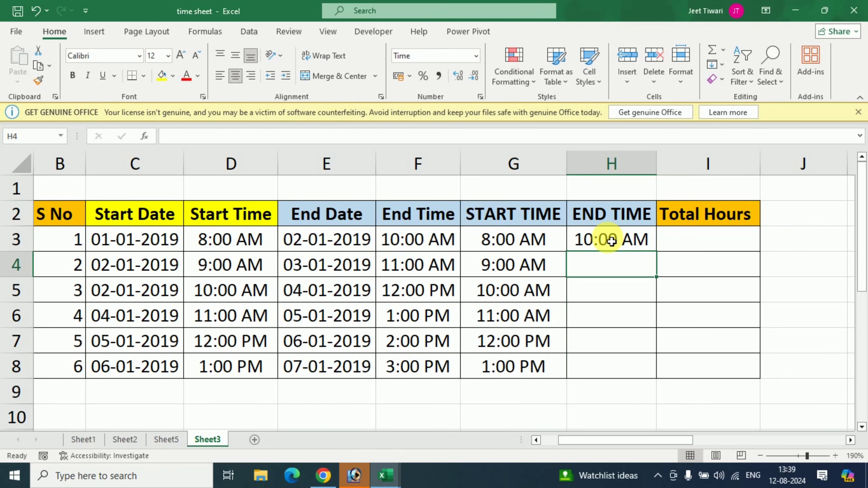
{"action": "left_click", "coordinate": [612, 241]}
{"action": "double_click", "coordinate": [661, 257]}
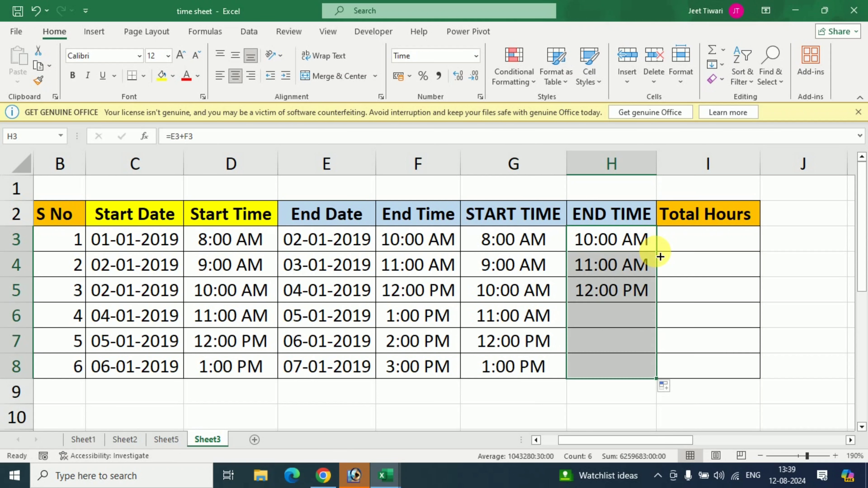
Format the combined start and end times in G3:H8 with the date-and-time type 3-14-12 13:30
{"action": "left_click", "coordinate": [511, 242]}
{"action": "key", "text": "ctrl+shift+Down"}
{"action": "key", "text": "shift+Right"}
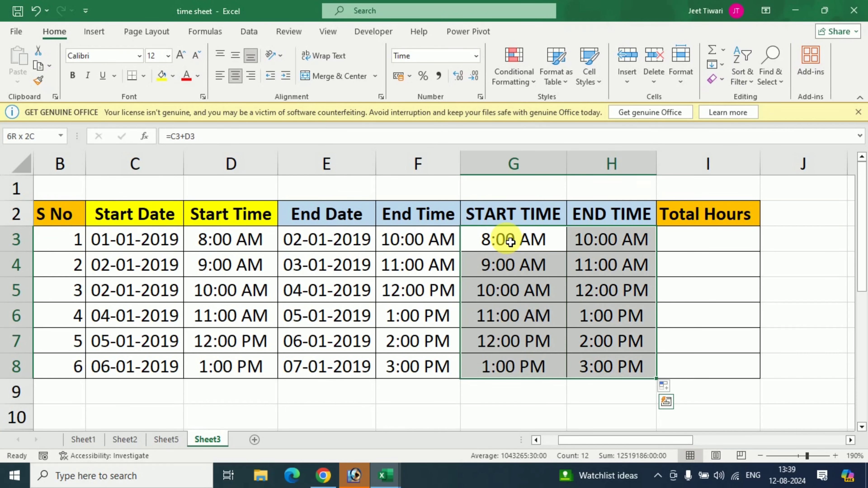
{"action": "key", "text": "alt+shift+F10"}
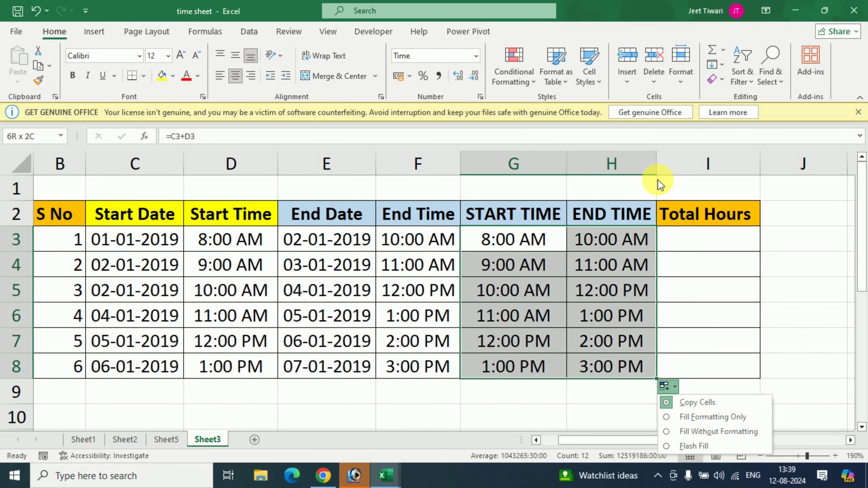
{"action": "right_click", "coordinate": [591, 241]}
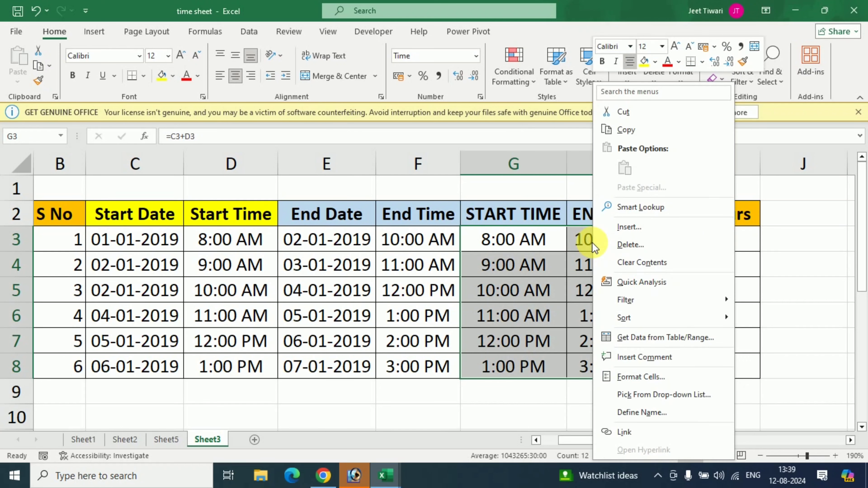
{"action": "left_click", "coordinate": [674, 373]}
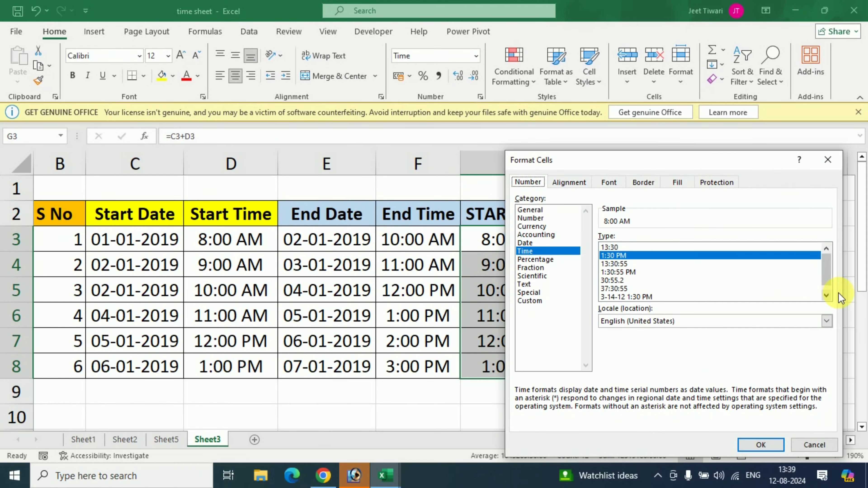
{"action": "left_click", "coordinate": [827, 296]}
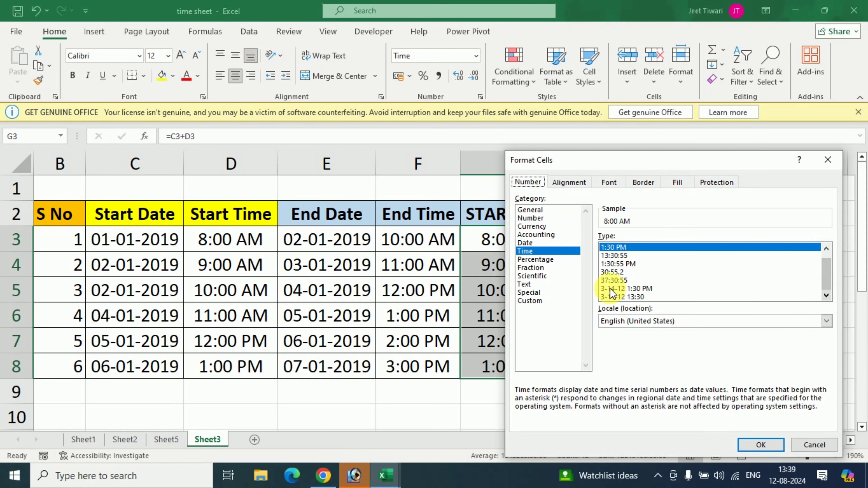
{"action": "left_click", "coordinate": [621, 296]}
{"action": "left_click", "coordinate": [762, 445]}
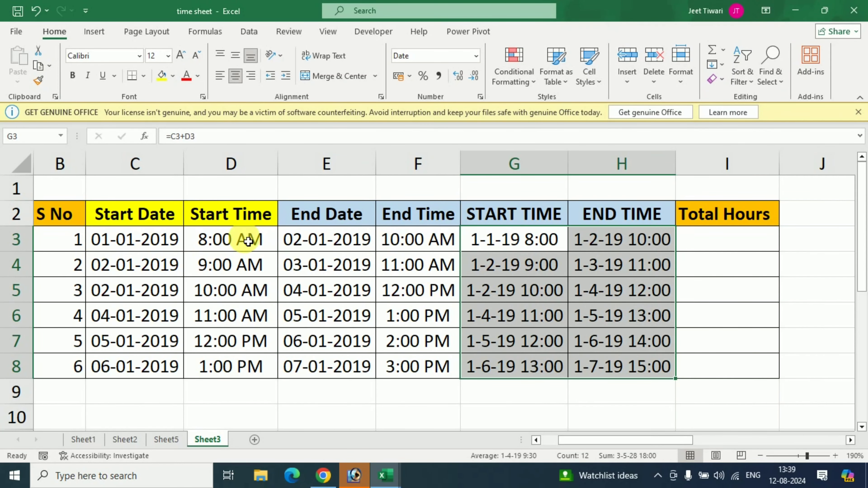
Enter the formula =H3-G3 in I3 to calculate the total hours, and copy it down through I8
{"action": "left_click", "coordinate": [739, 251]}
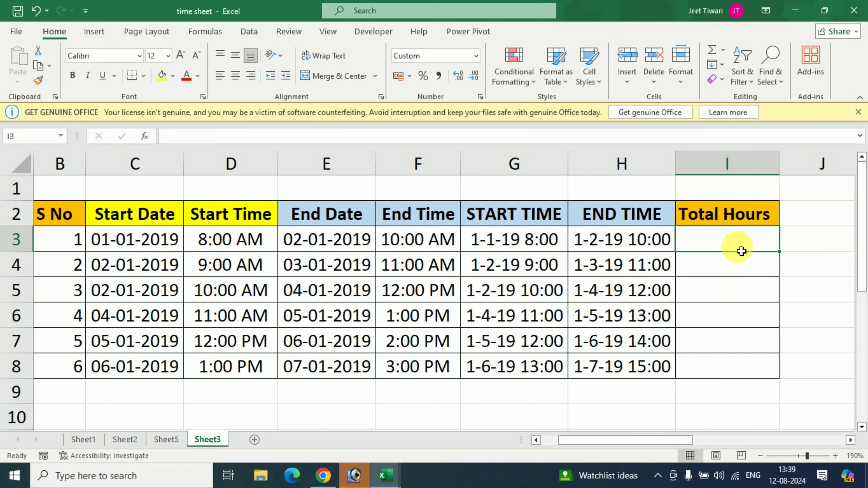
{"action": "type", "text": "="}
{"action": "key", "text": "Left"}
{"action": "key", "text": "Left"}
{"action": "key", "text": "Right"}
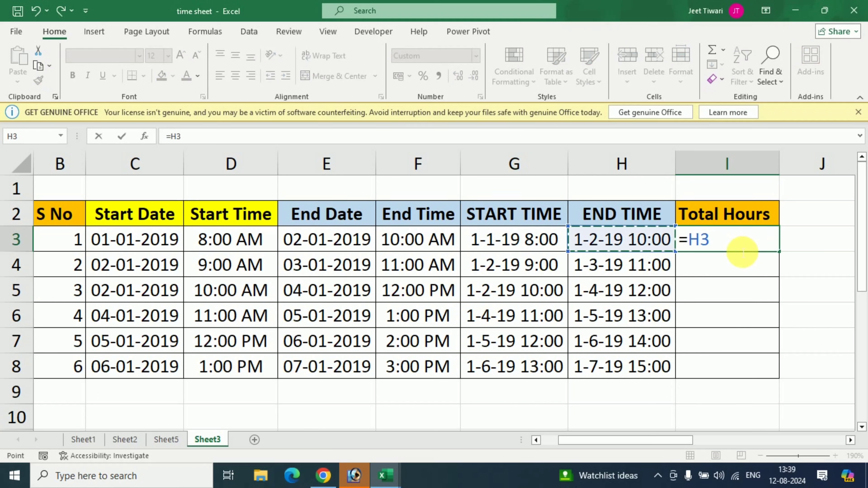
{"action": "type", "text": "-"}
{"action": "key", "text": "Left"}
{"action": "key", "text": "Left"}
{"action": "key", "text": "Left"}
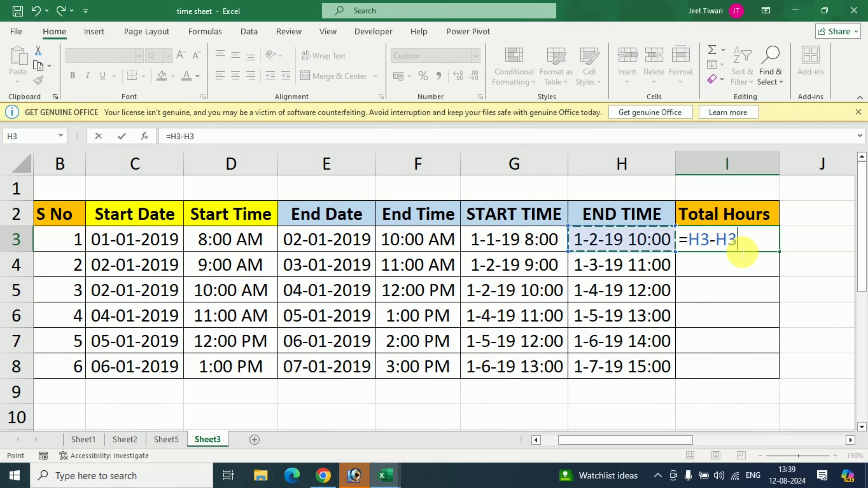
{"action": "key", "text": "Right"}
{"action": "key", "text": "Return"}
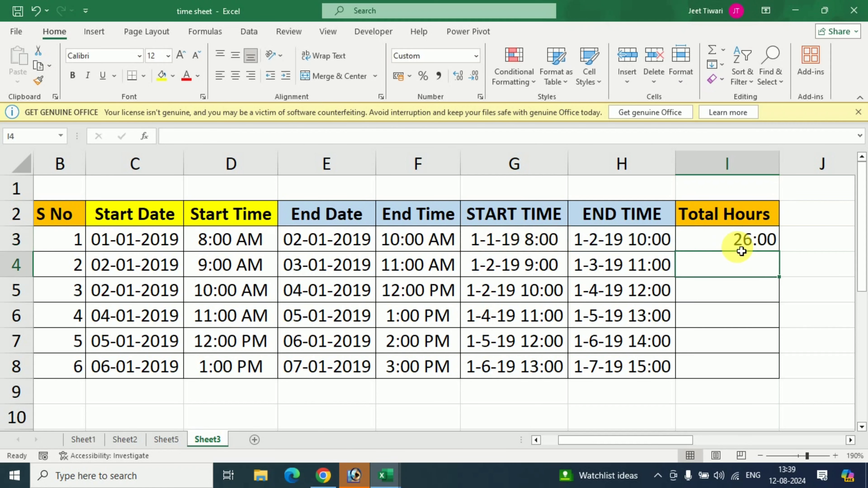
{"action": "left_click", "coordinate": [742, 239]}
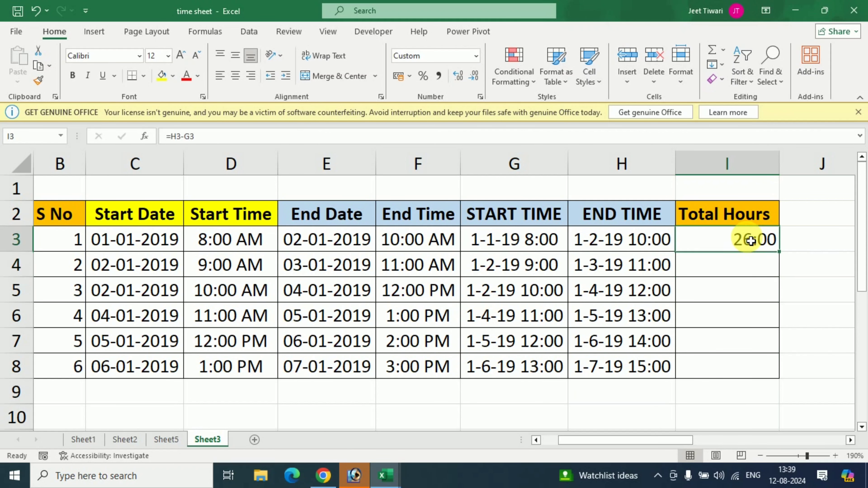
{"action": "double_click", "coordinate": [781, 253]}
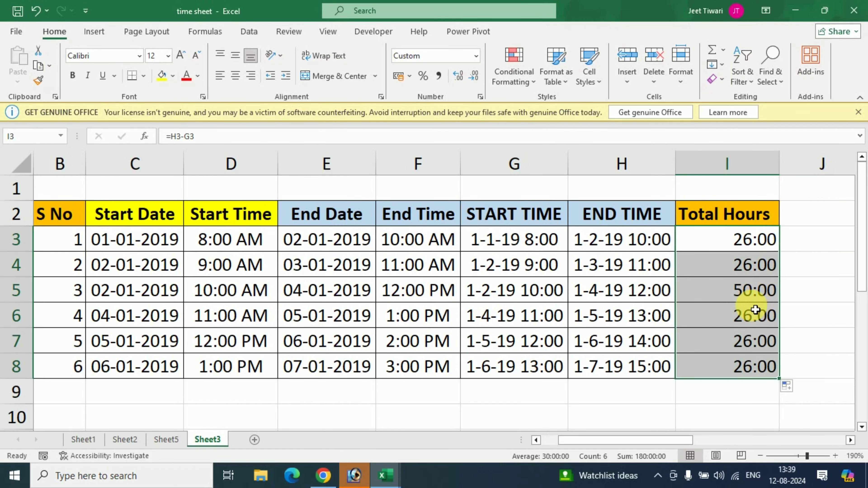
{"action": "left_click", "coordinate": [752, 301]}
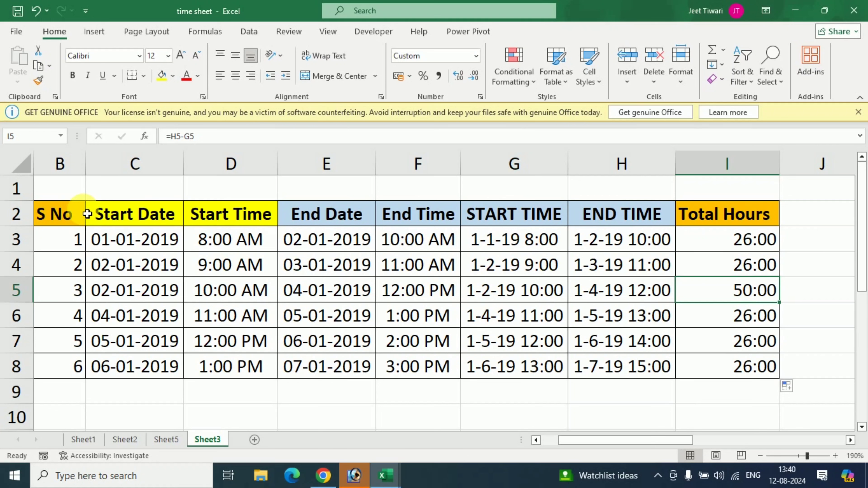
{"action": "key", "text": "Up"}
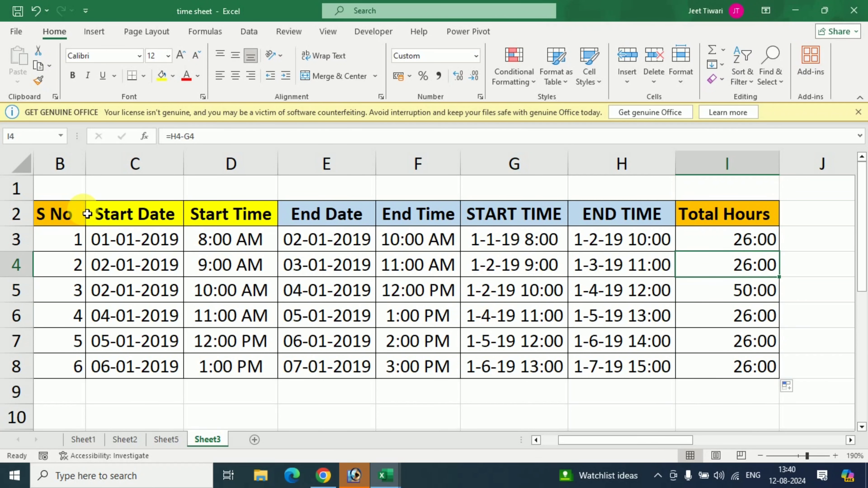
{"action": "key", "text": "Left"}
{"action": "key", "text": "Left"}
{"action": "key", "text": "Left"}
{"action": "key", "text": "Left"}
{"action": "key", "text": "Left"}
{"action": "key", "text": "Left"}
{"action": "key", "text": "Left"}
{"action": "key", "text": "Left"}
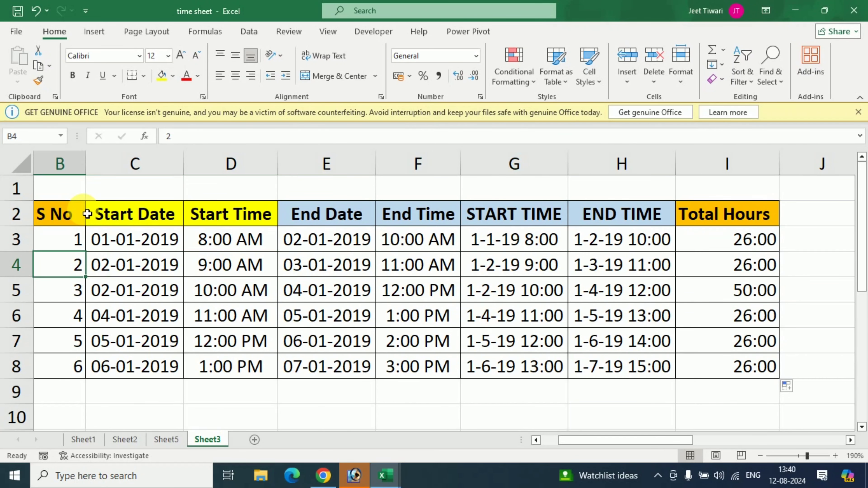